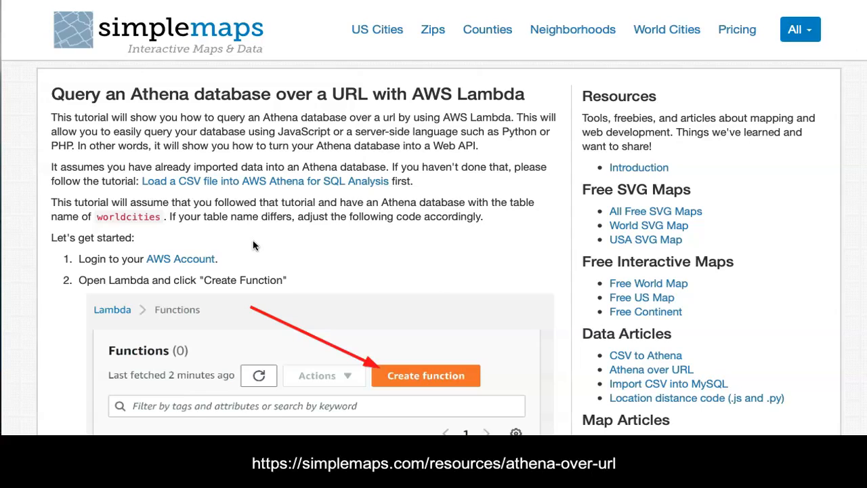
Read through the tutorial's opening instructions for creating the Lambda function and choosing its name and runtime.
{"action": "scroll", "coordinate": [275, 292], "scroll_direction": "down", "scroll_amount": 3}
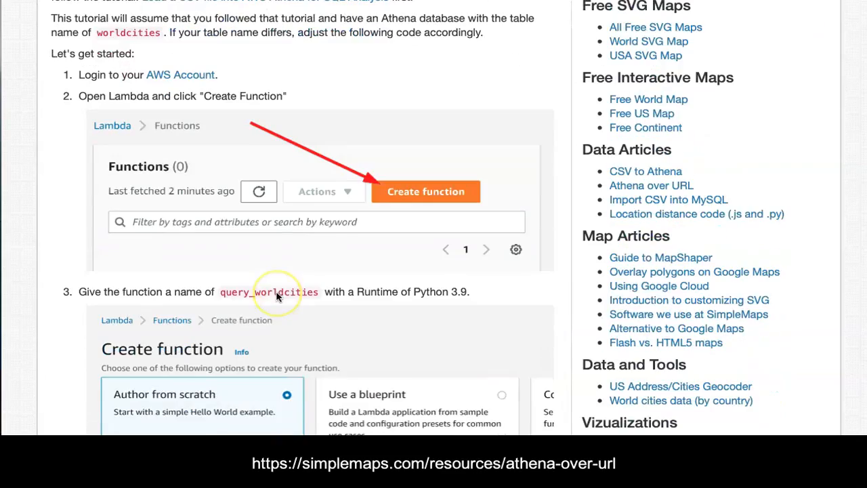
{"action": "scroll", "coordinate": [276, 297], "scroll_direction": "down", "scroll_amount": 1}
{"action": "scroll", "coordinate": [276, 296], "scroll_direction": "down", "scroll_amount": 6}
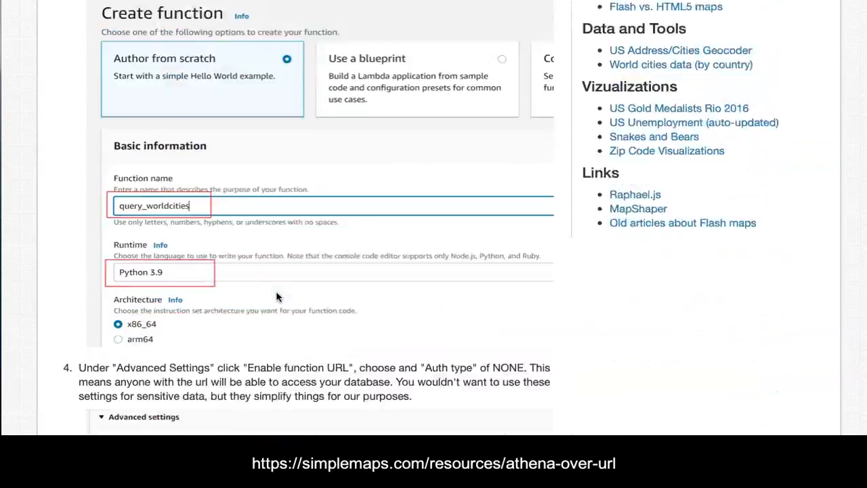
{"action": "scroll", "coordinate": [276, 296], "scroll_direction": "up", "scroll_amount": 10}
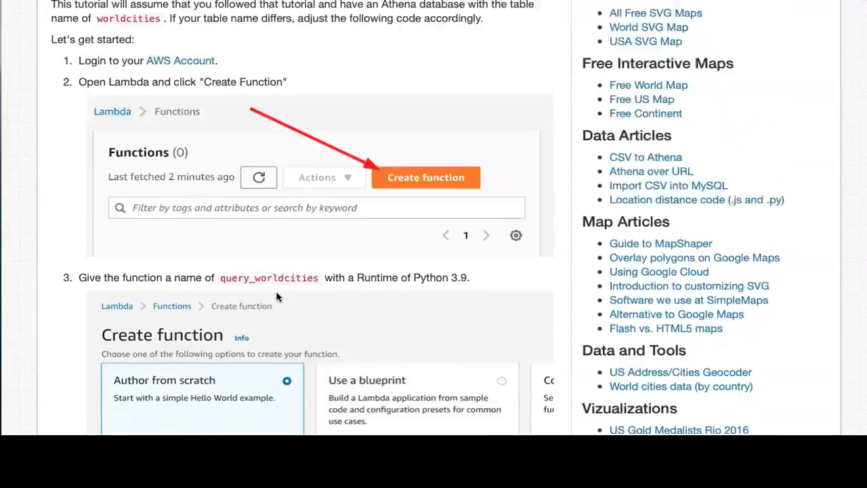
{"action": "scroll", "coordinate": [59, 23], "scroll_direction": "down", "scroll_amount": 1}
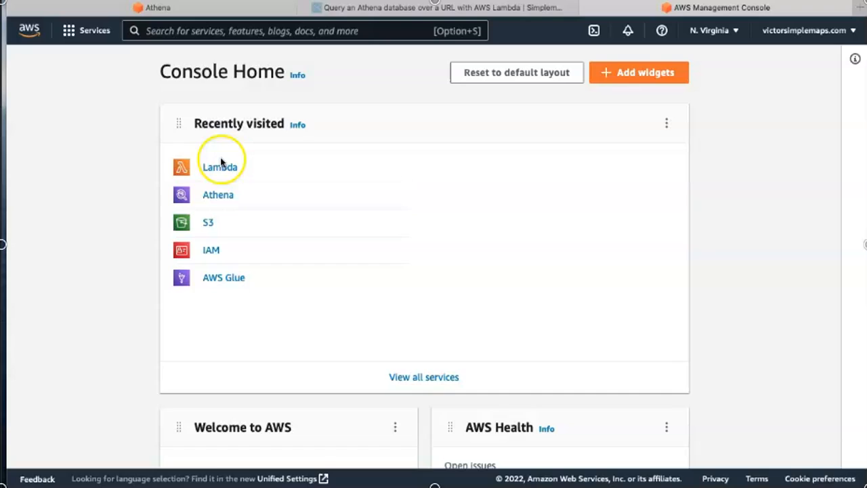
Start a new Lambda function authored from scratch and name it query_worldcities_tutorial.
{"action": "left_click", "coordinate": [223, 169]}
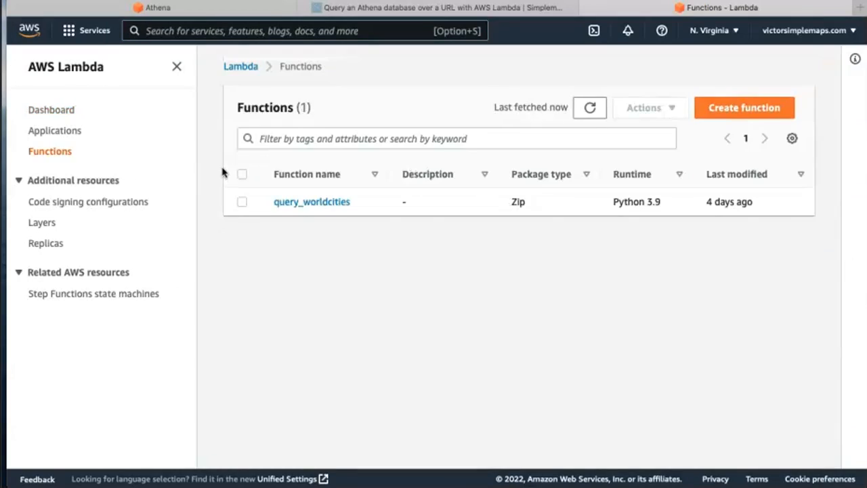
{"action": "left_click", "coordinate": [751, 110]}
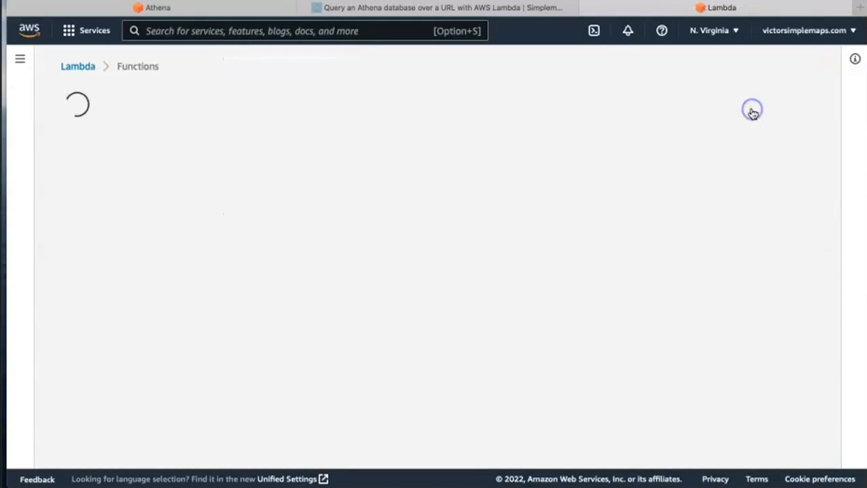
{"action": "scroll", "coordinate": [203, 329], "scroll_direction": "down", "scroll_amount": 3}
{"action": "left_click", "coordinate": [160, 256]}
{"action": "type", "text": "query_worldciti"}
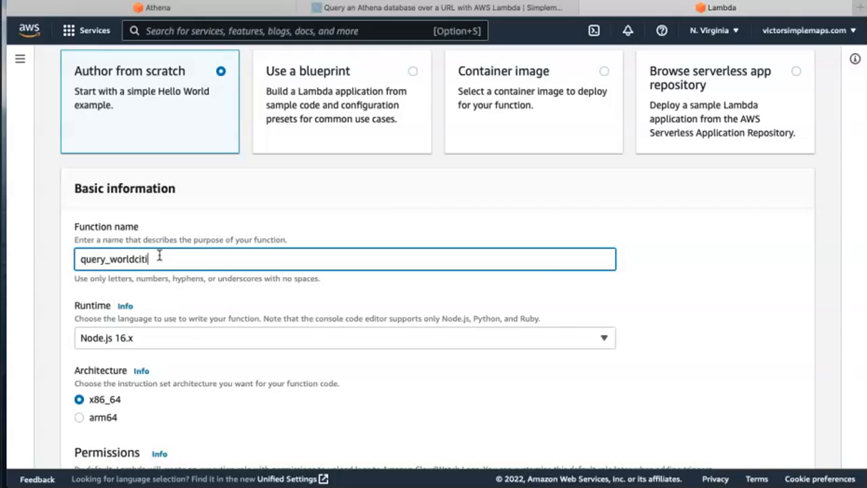
{"action": "type", "text": "es+"}
{"action": "key", "text": "BackSpace"}
{"action": "type", "text": "_"}
{"action": "left_click", "coordinate": [316, 282]}
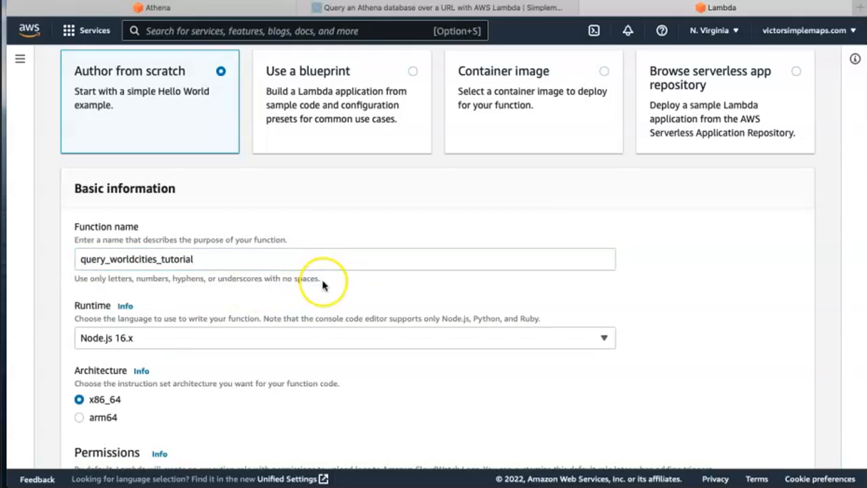
Set the new function's runtime to Python 3.9.
{"action": "scroll", "coordinate": [320, 284], "scroll_direction": "down", "scroll_amount": 2}
{"action": "left_click", "coordinate": [300, 282]}
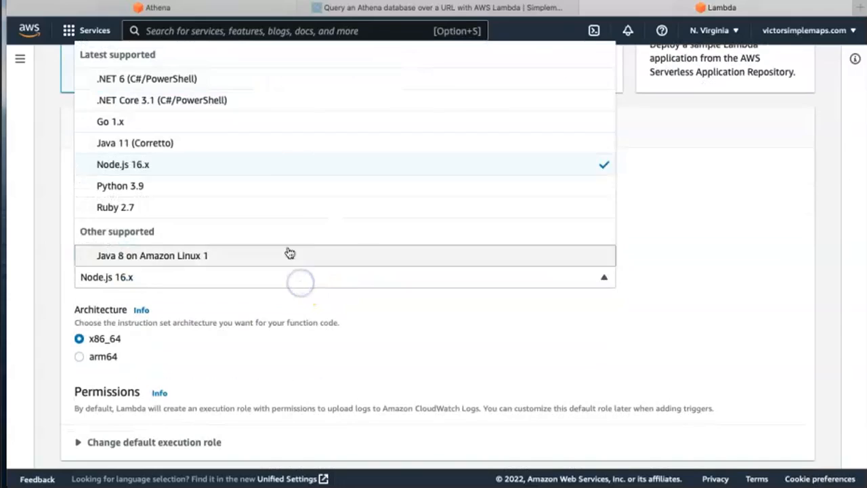
{"action": "left_click", "coordinate": [266, 191]}
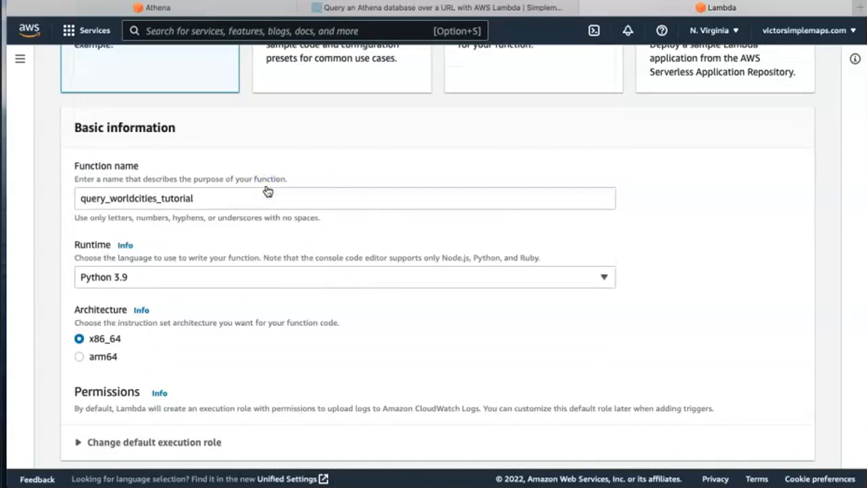
Enable a function URL with auth type NONE in the advanced settings and create the function.
{"action": "scroll", "coordinate": [508, 350], "scroll_direction": "down", "scroll_amount": 3}
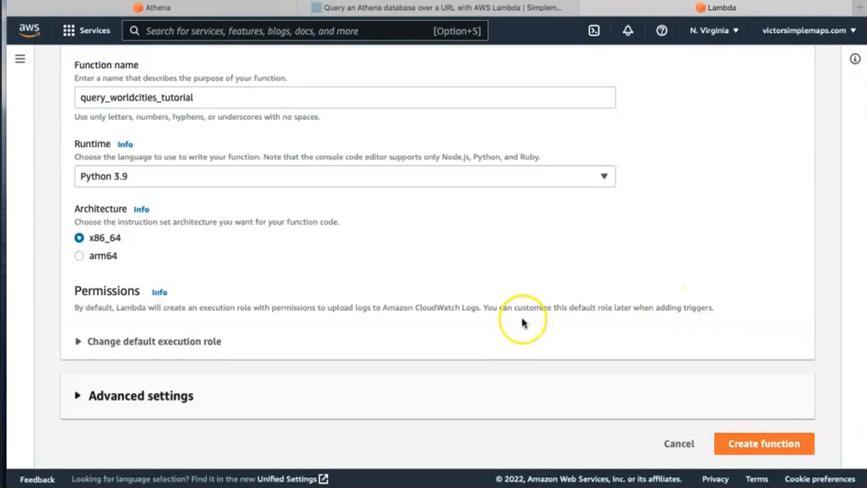
{"action": "left_click", "coordinate": [78, 396]}
{"action": "scroll", "coordinate": [85, 380], "scroll_direction": "down", "scroll_amount": 5}
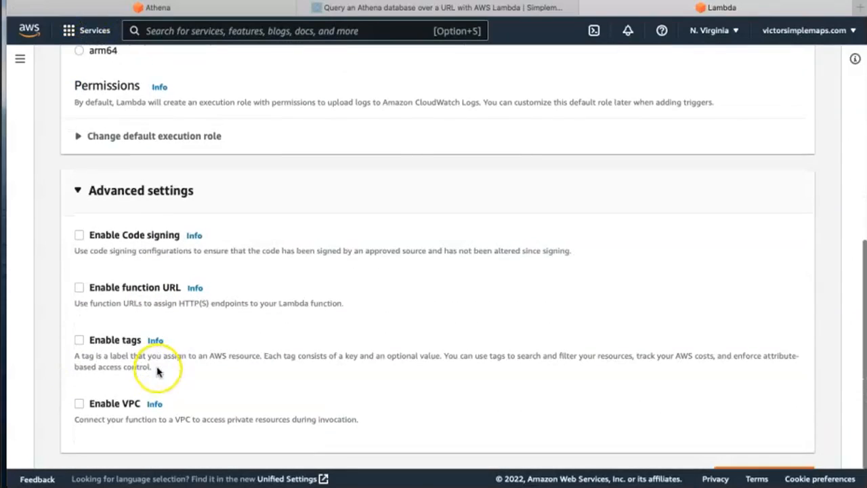
{"action": "left_click", "coordinate": [79, 287]}
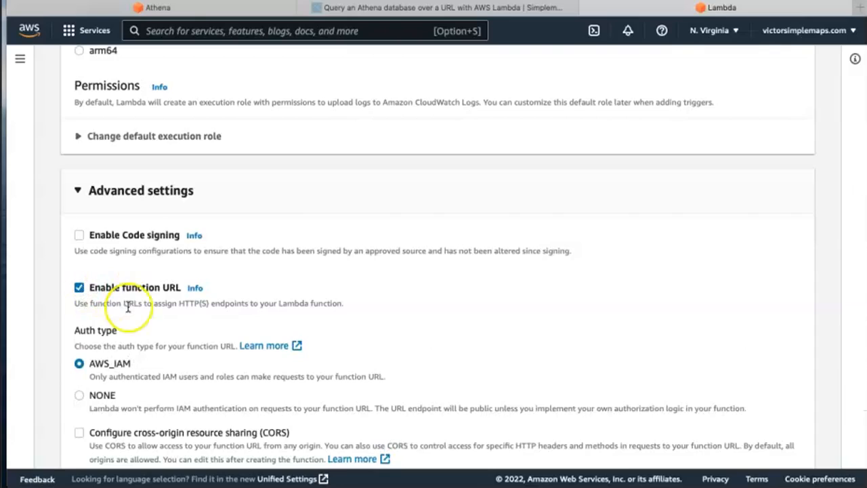
{"action": "scroll", "coordinate": [129, 312], "scroll_direction": "down", "scroll_amount": 3}
{"action": "left_click", "coordinate": [79, 288]}
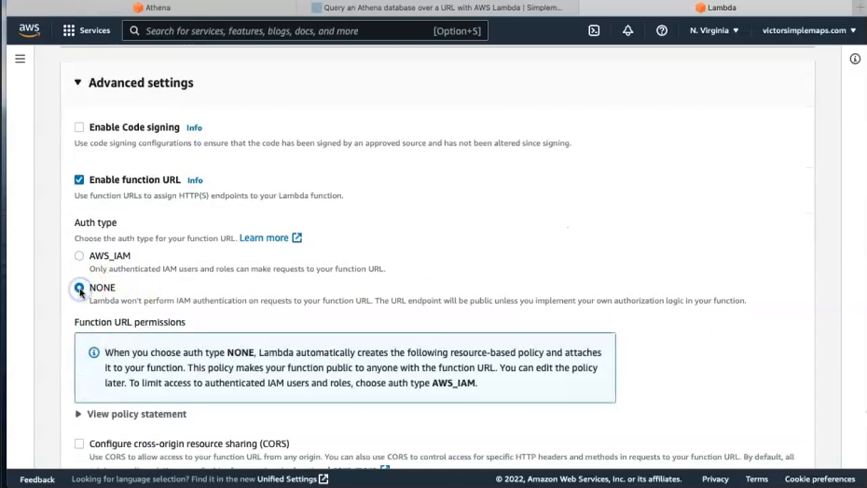
{"action": "scroll", "coordinate": [150, 288], "scroll_direction": "down", "scroll_amount": 5}
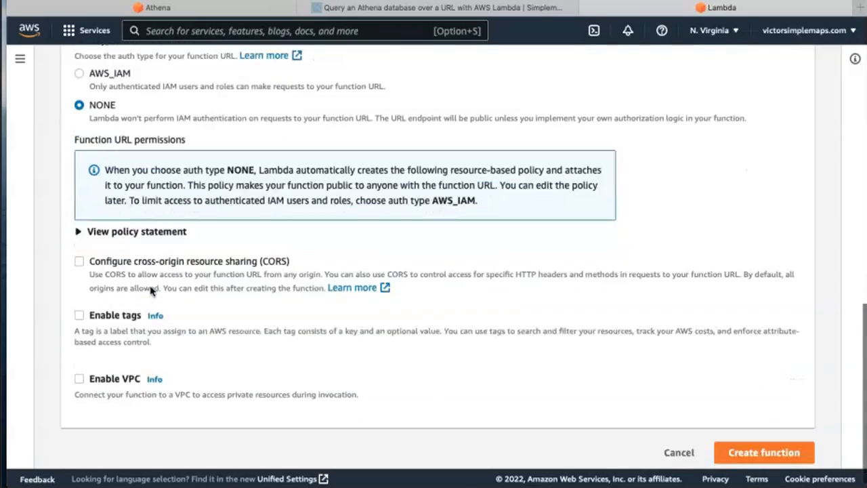
{"action": "left_click", "coordinate": [757, 444]}
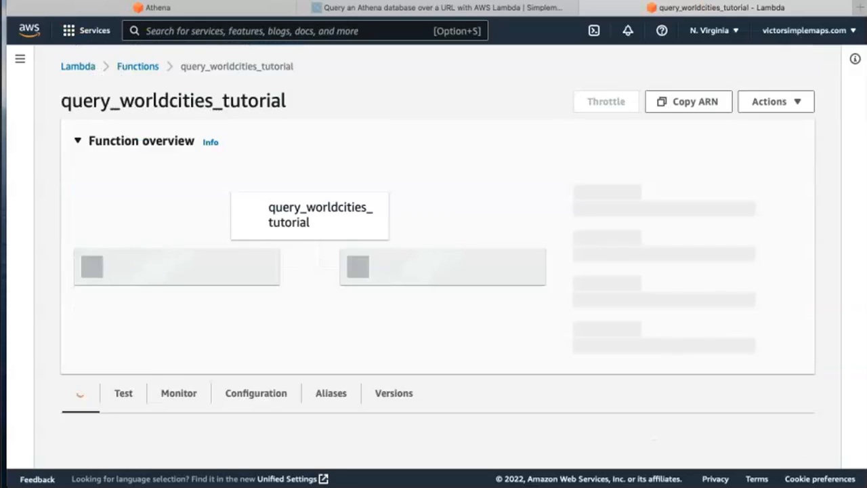
Enable cross-origin resource sharing (CORS) for the function URL, keeping * as the allowed origin, and save the configuration.
{"action": "scroll", "coordinate": [302, 246], "scroll_direction": "down", "scroll_amount": 3}
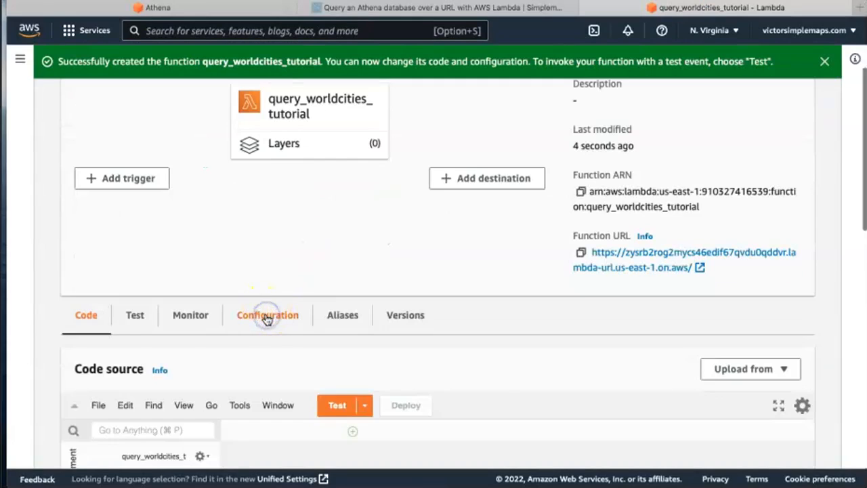
{"action": "left_click", "coordinate": [268, 317]}
{"action": "scroll", "coordinate": [278, 272], "scroll_direction": "down", "scroll_amount": 2}
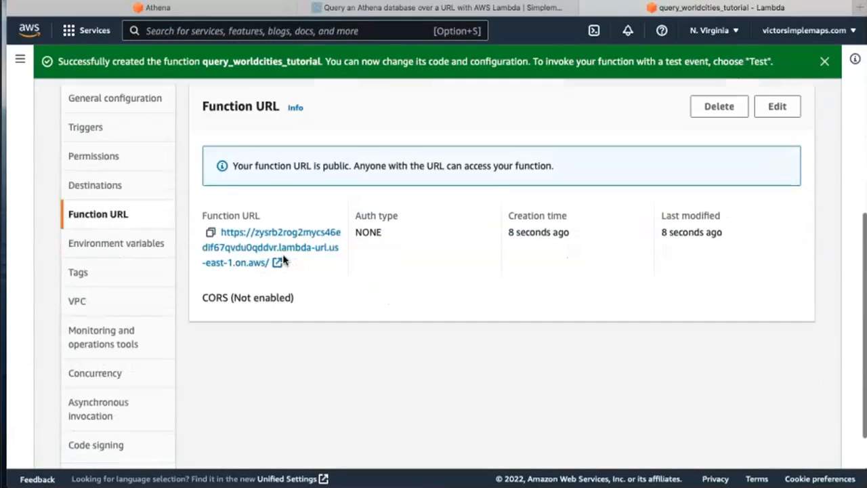
{"action": "left_click", "coordinate": [774, 109]}
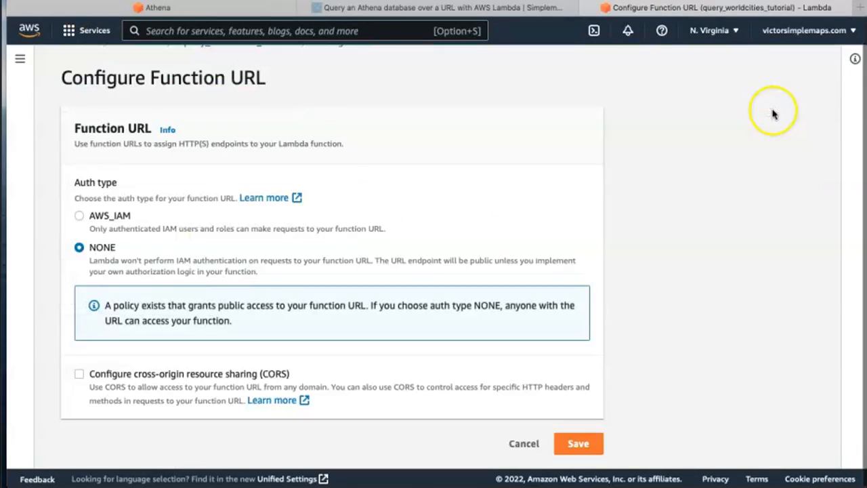
{"action": "left_click", "coordinate": [80, 373]}
{"action": "scroll", "coordinate": [146, 369], "scroll_direction": "down", "scroll_amount": 1}
{"action": "scroll", "coordinate": [145, 370], "scroll_direction": "down", "scroll_amount": 3}
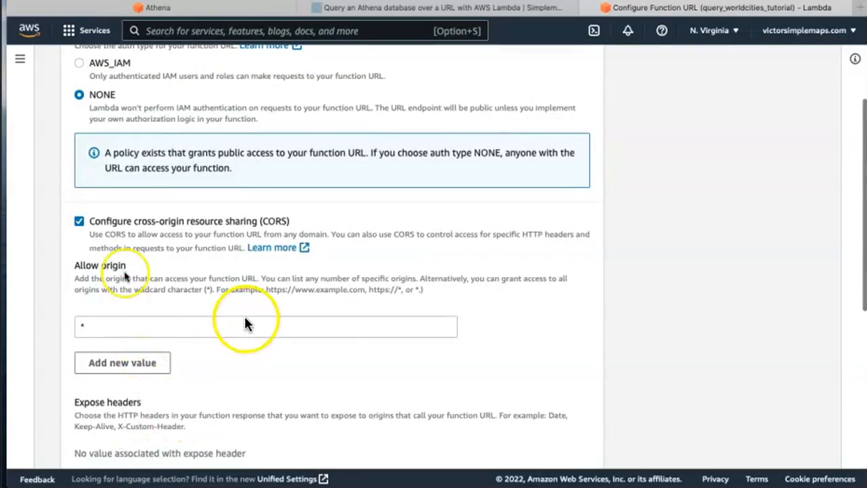
{"action": "scroll", "coordinate": [246, 319], "scroll_direction": "down", "scroll_amount": 2}
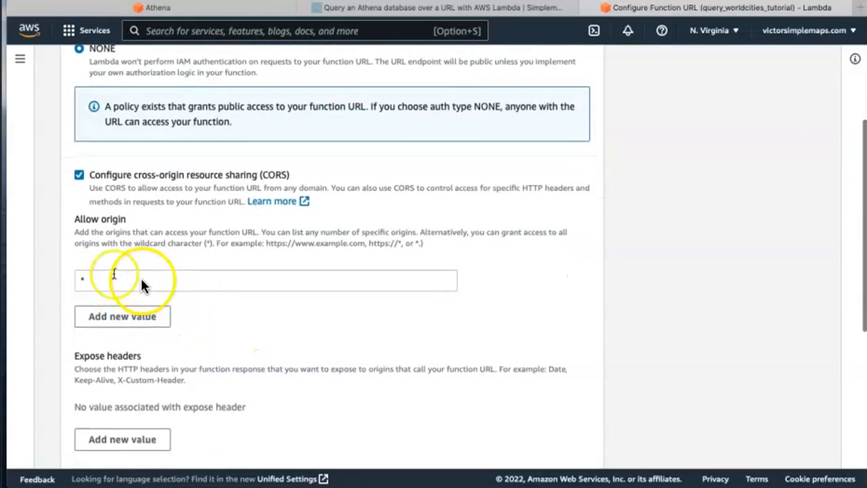
{"action": "scroll", "coordinate": [141, 285], "scroll_direction": "down", "scroll_amount": 3}
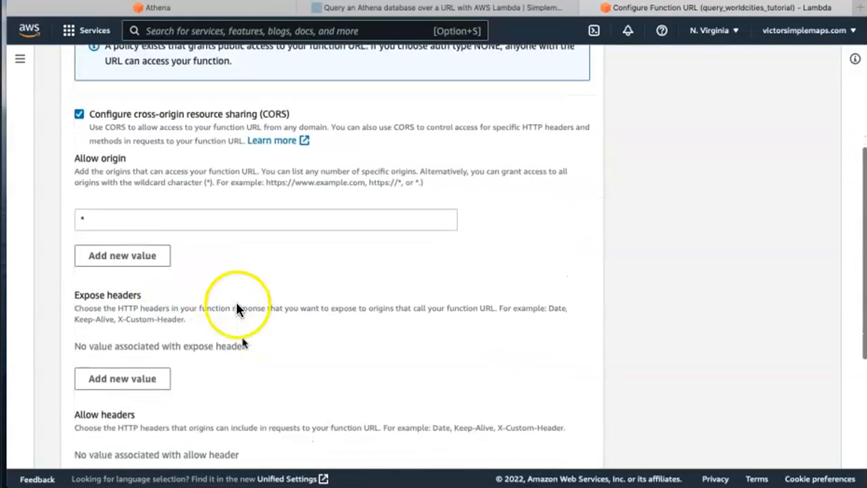
{"action": "scroll", "coordinate": [237, 309], "scroll_direction": "down", "scroll_amount": 5}
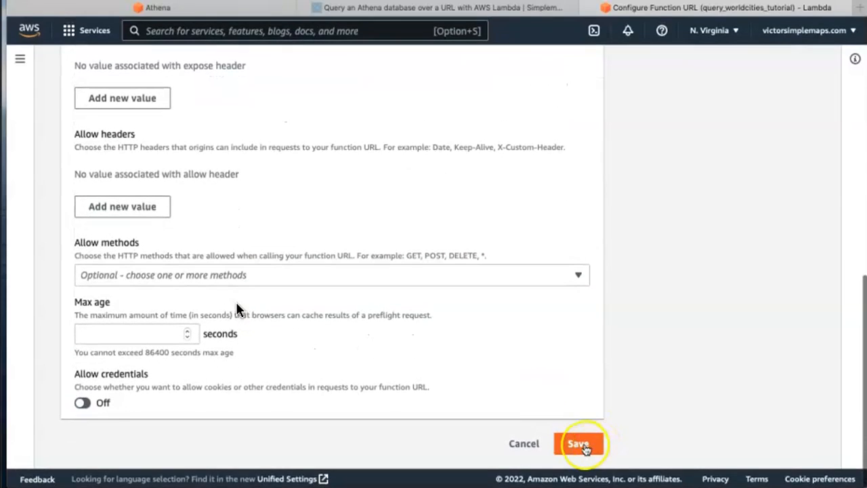
{"action": "left_click", "coordinate": [580, 444]}
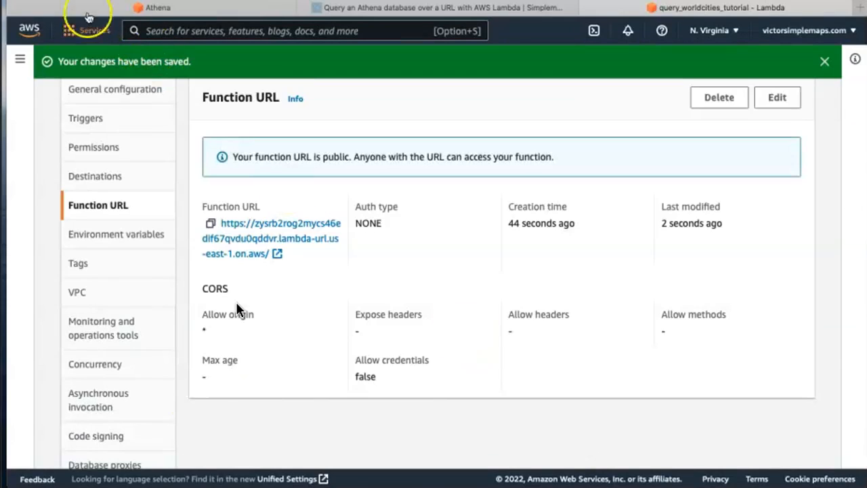
Open the public function URL to check its response, and return to the function's configuration.
{"action": "left_click", "coordinate": [287, 246]}
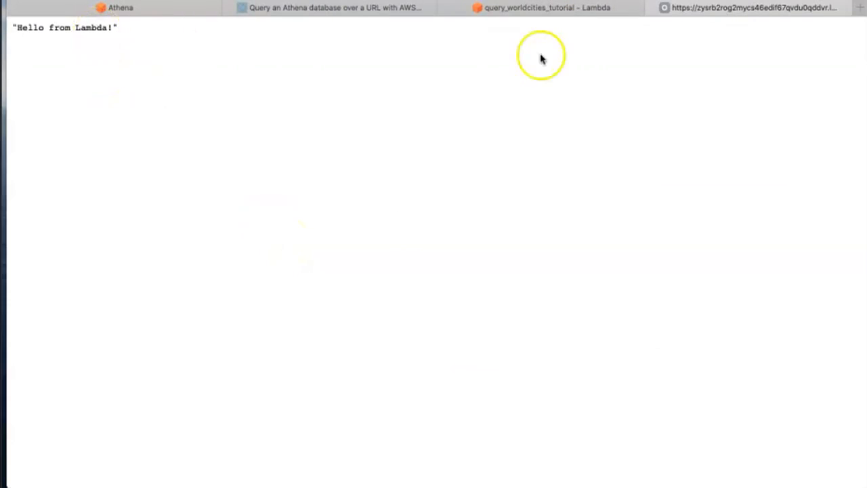
{"action": "left_click", "coordinate": [658, 8]}
Edit the execution role in the function's permissions and open the existing role in the IAM console.
{"action": "scroll", "coordinate": [138, 192], "scroll_direction": "up", "scroll_amount": 1}
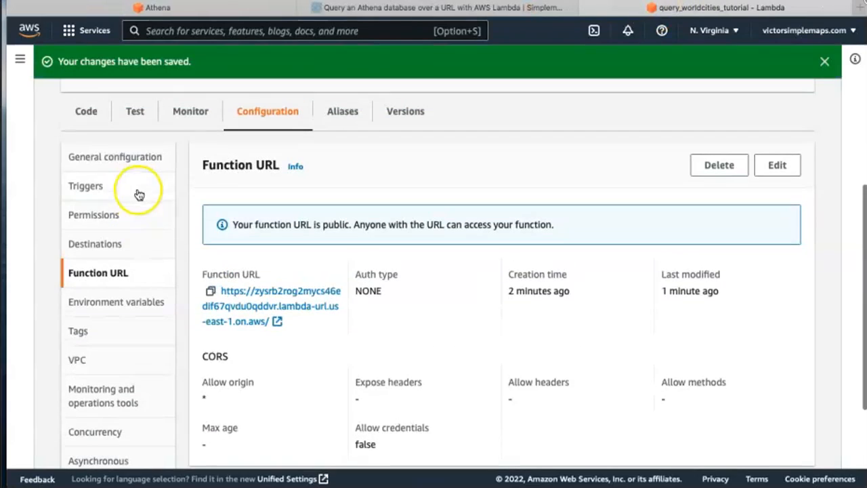
{"action": "left_click", "coordinate": [136, 212]}
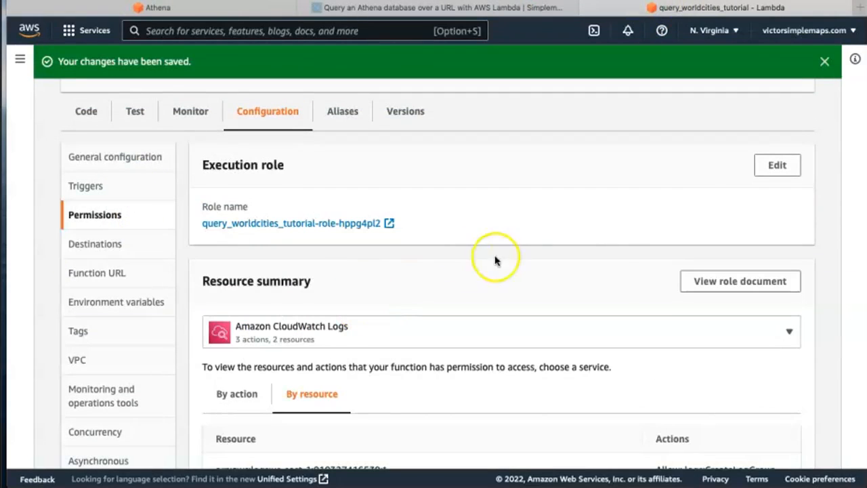
{"action": "left_click", "coordinate": [777, 166]}
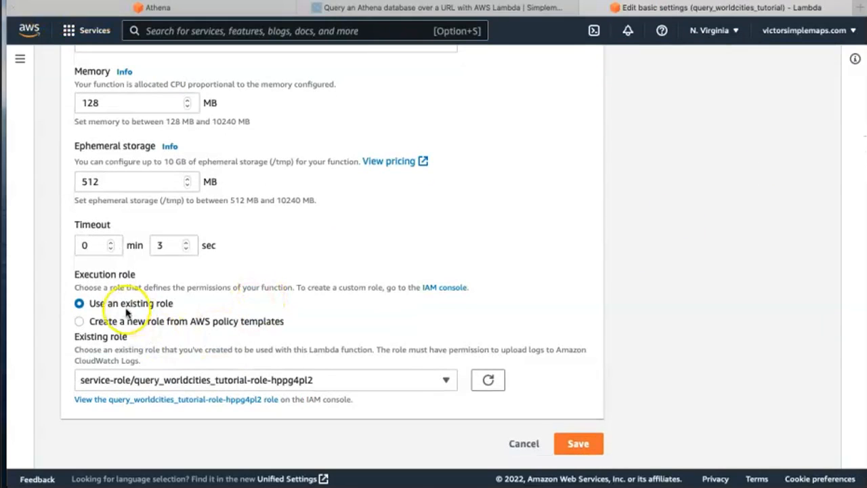
{"action": "left_click", "coordinate": [181, 401]}
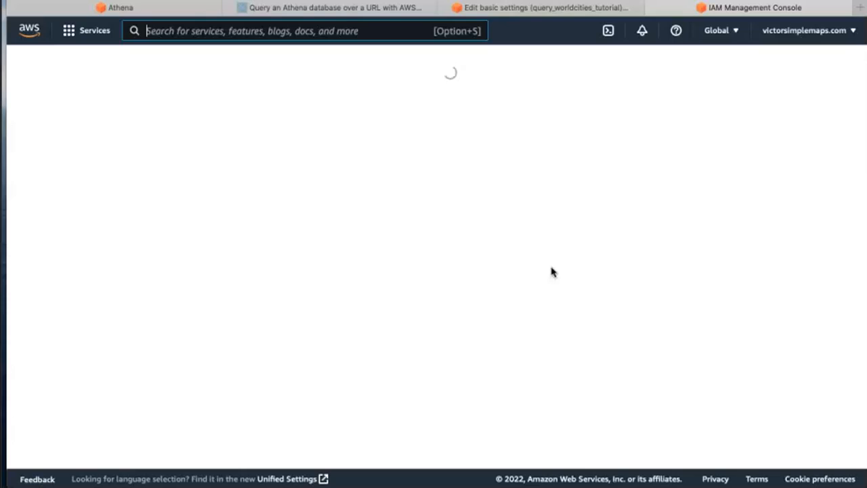
Start creating an inline policy for the function's role, using the JSON editor.
{"action": "scroll", "coordinate": [552, 271], "scroll_direction": "down", "scroll_amount": 1}
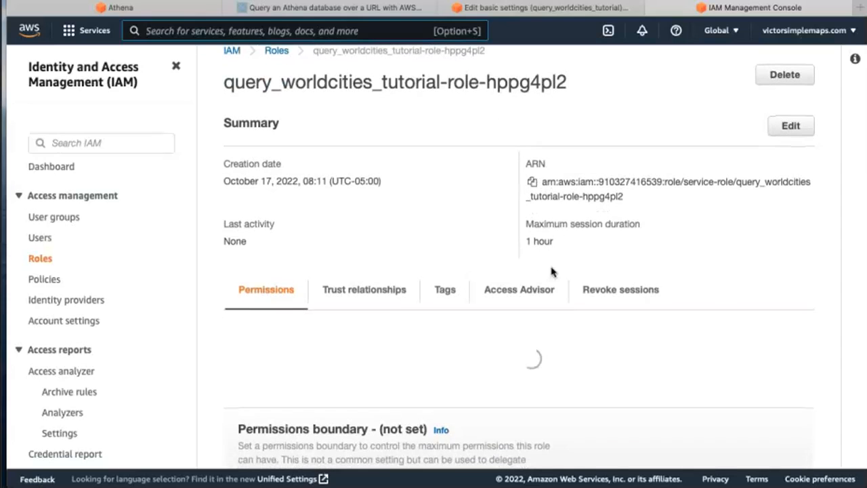
{"action": "scroll", "coordinate": [555, 291], "scroll_direction": "down", "scroll_amount": 2}
{"action": "scroll", "coordinate": [555, 293], "scroll_direction": "down", "scroll_amount": 5}
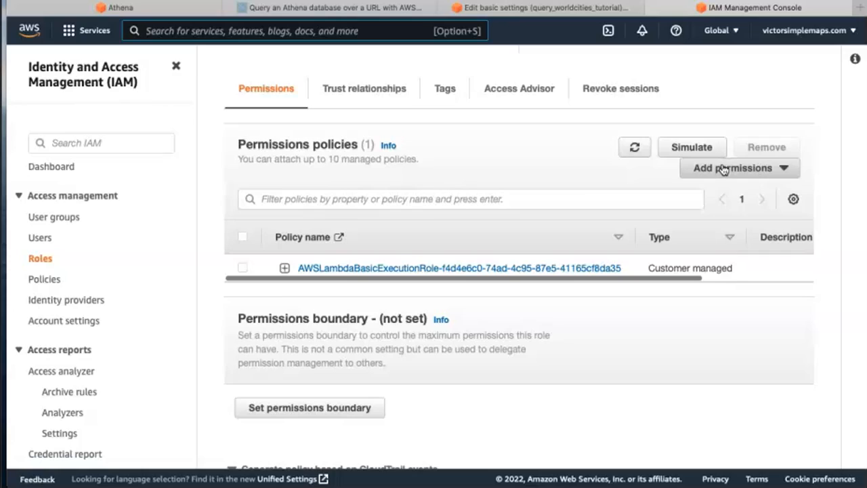
{"action": "left_click", "coordinate": [724, 170]}
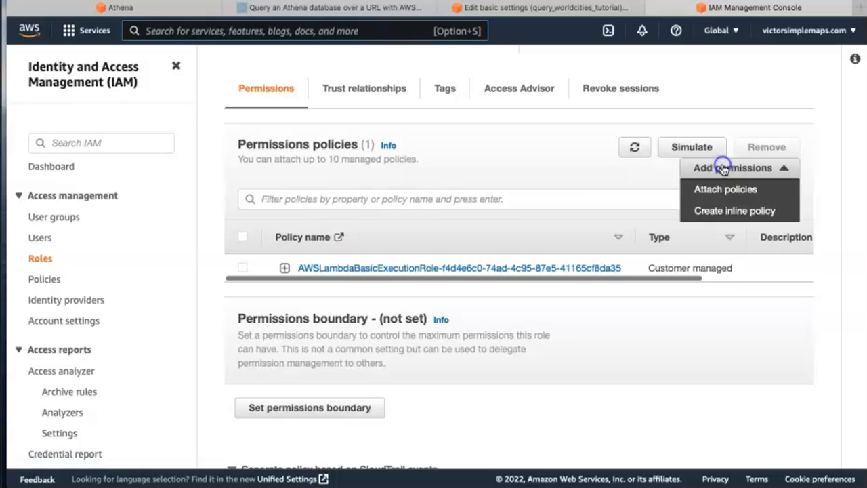
{"action": "left_click", "coordinate": [727, 211]}
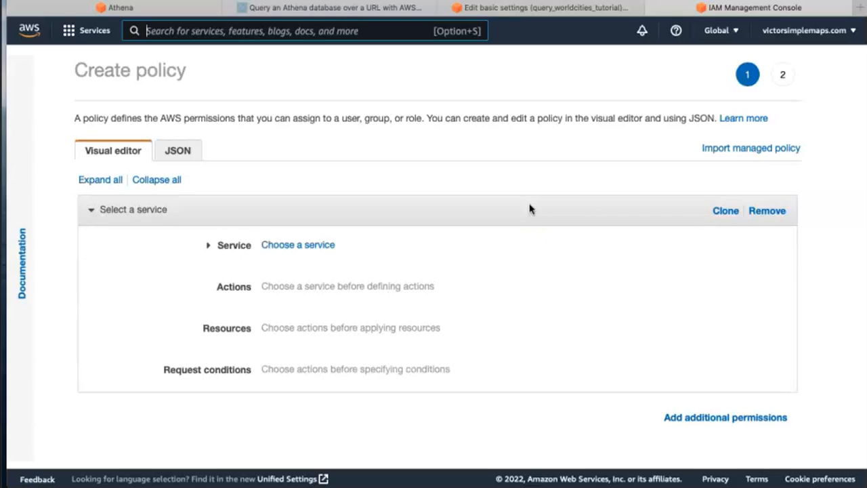
{"action": "key", "text": "alt+s"}
{"action": "left_click", "coordinate": [189, 154]}
Switch to the tutorial page and copy the complete JSON policy given in step 12.
{"action": "left_click", "coordinate": [271, 8]}
{"action": "scroll", "coordinate": [305, 257], "scroll_direction": "down", "scroll_amount": 1}
{"action": "scroll", "coordinate": [304, 258], "scroll_direction": "down", "scroll_amount": 20}
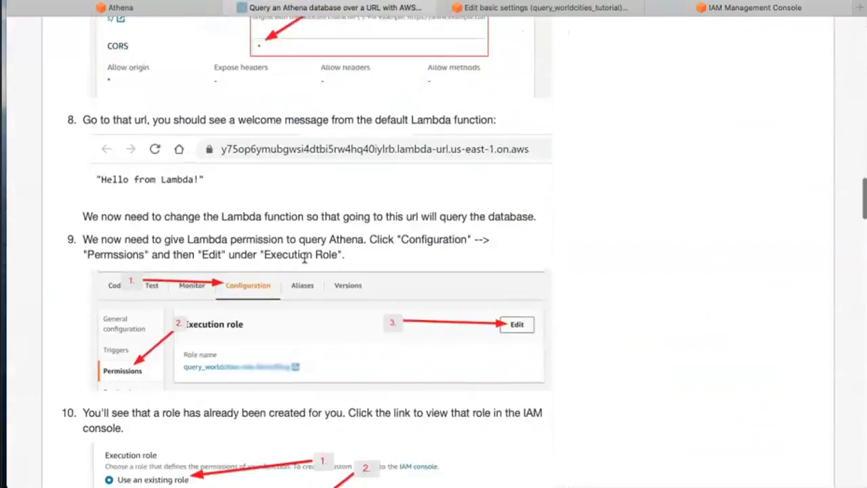
{"action": "scroll", "coordinate": [304, 257], "scroll_direction": "down", "scroll_amount": 10}
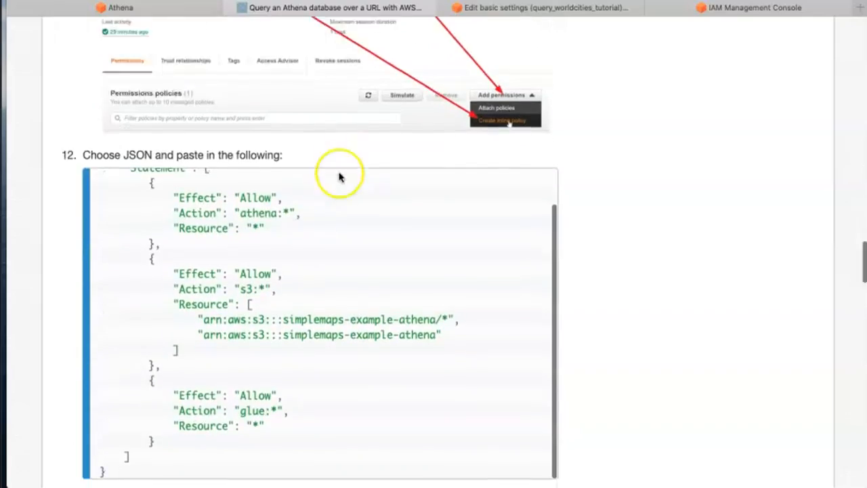
{"action": "scroll", "coordinate": [286, 262], "scroll_direction": "up", "scroll_amount": 2}
{"action": "scroll", "coordinate": [262, 286], "scroll_direction": "down", "scroll_amount": 3}
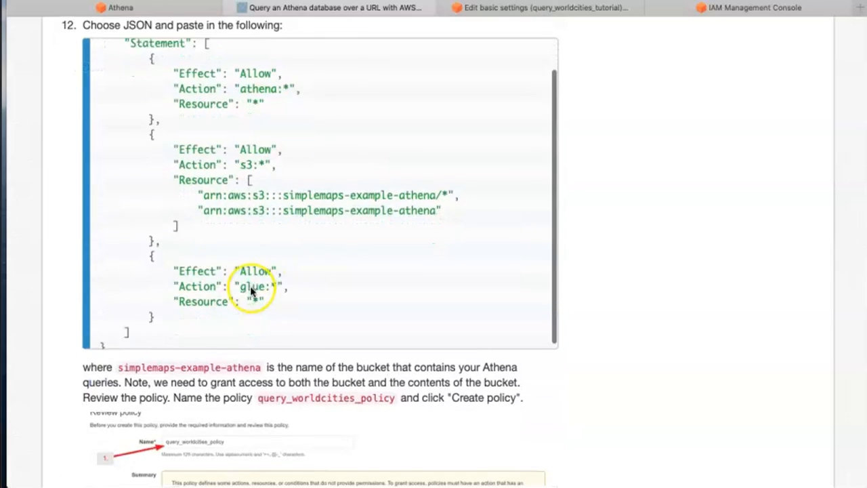
{"action": "left_click_drag", "start_coordinate": [151, 341], "coordinate": [113, 47]}
{"action": "key", "text": "super+c"}
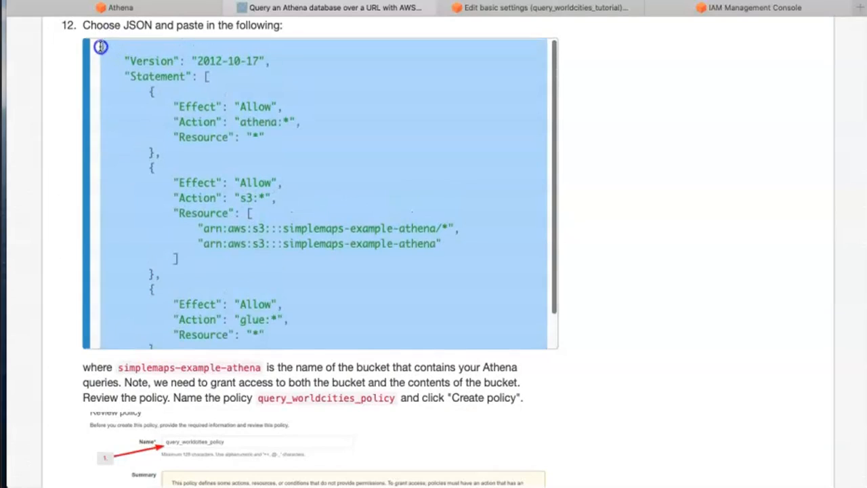
{"action": "scroll", "coordinate": [198, 122], "scroll_direction": "up", "scroll_amount": 1}
{"action": "scroll", "coordinate": [208, 136], "scroll_direction": "down", "scroll_amount": 2}
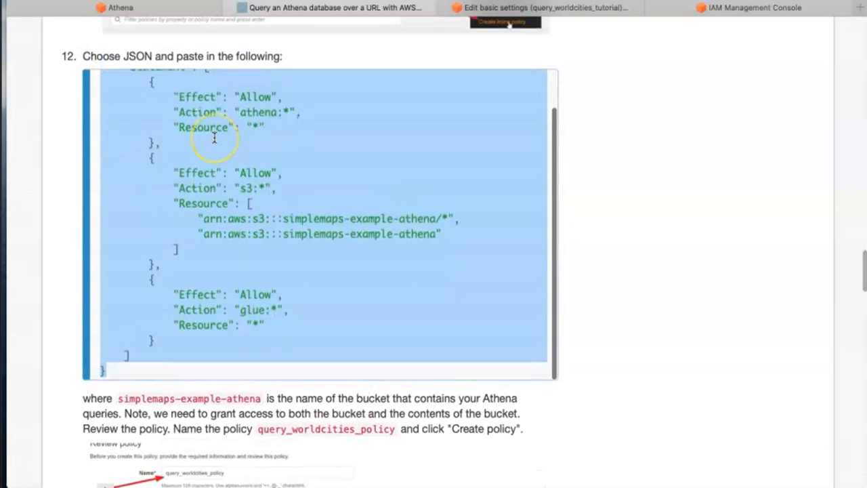
{"action": "scroll", "coordinate": [214, 138], "scroll_direction": "up", "scroll_amount": 1}
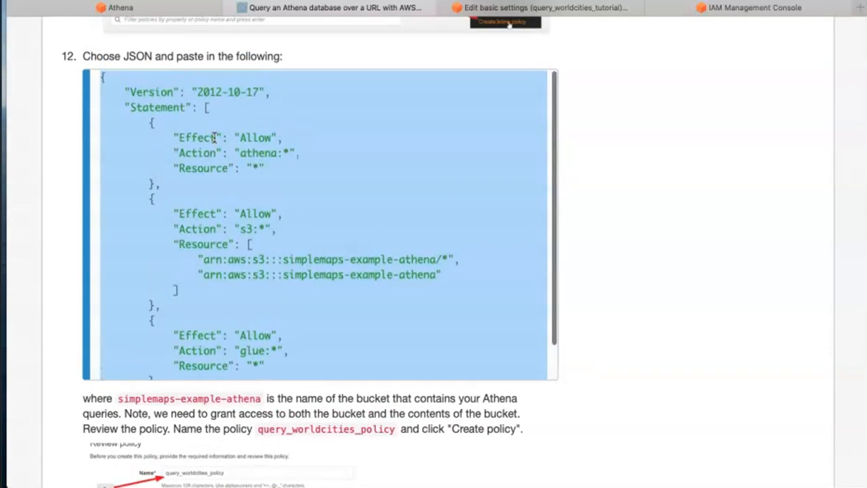
Return to the IAM policy being created and replace its default JSON with the copied policy.
{"action": "left_click", "coordinate": [190, 8]}
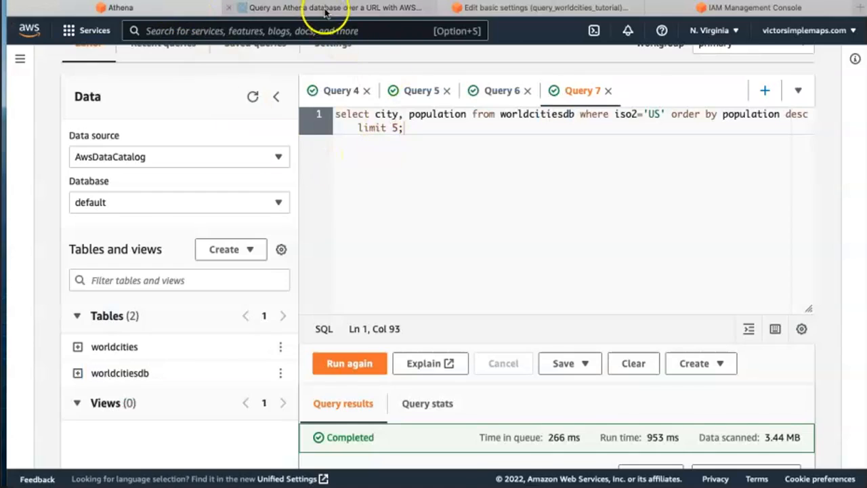
{"action": "left_click", "coordinate": [325, 9]}
{"action": "left_click", "coordinate": [507, 10]}
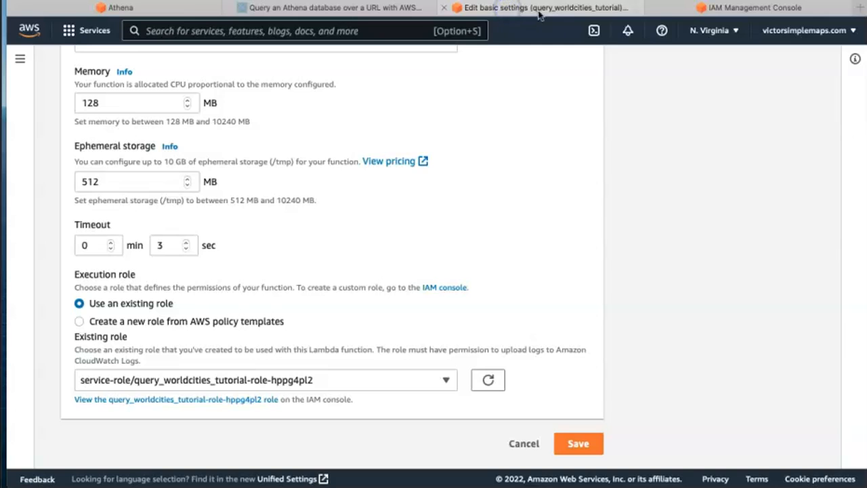
{"action": "left_click", "coordinate": [692, 10]}
{"action": "left_click_drag", "start_coordinate": [227, 233], "coordinate": [111, 174]}
{"action": "key", "text": "BackSpace"}
{"action": "key", "text": "super+v"}
{"action": "scroll", "coordinate": [258, 233], "scroll_direction": "up", "scroll_amount": 5}
{"action": "scroll", "coordinate": [259, 233], "scroll_direction": "down", "scroll_amount": 4}
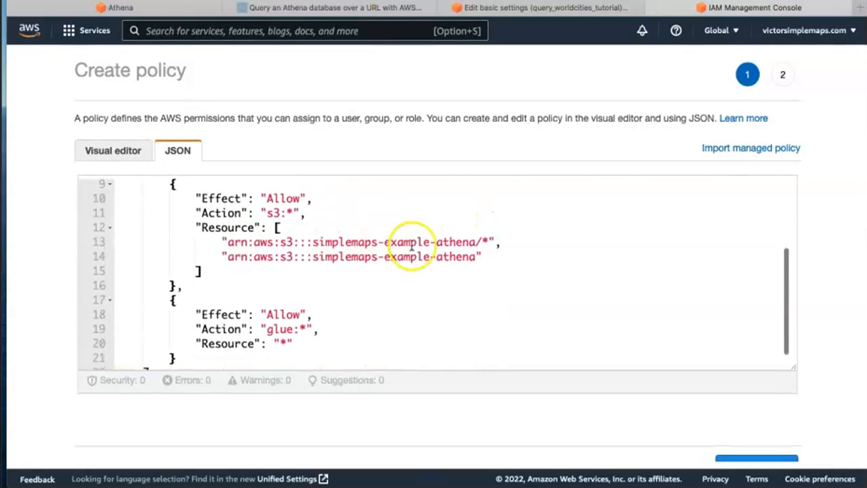
Change the bucket name in both S3 resource ARNs of the policy to simplemaps-example-athena-tutorial.
{"action": "left_click", "coordinate": [477, 242]}
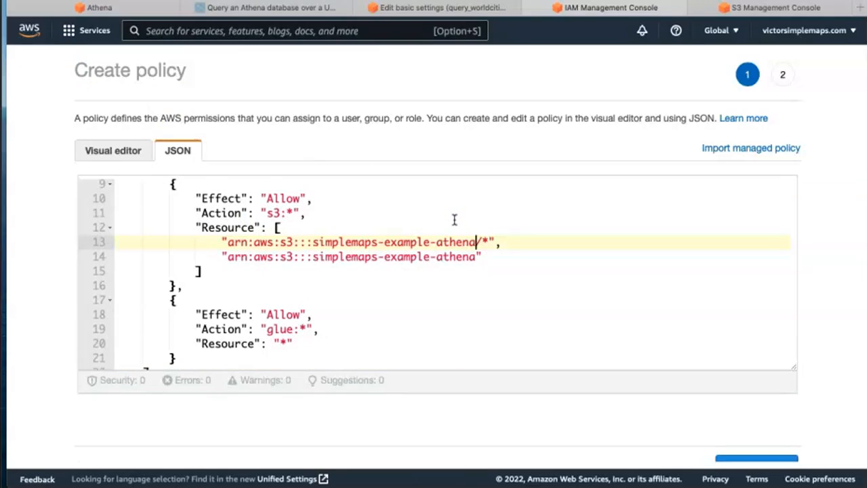
{"action": "left_click", "coordinate": [476, 243]}
{"action": "left_click", "coordinate": [479, 256]}
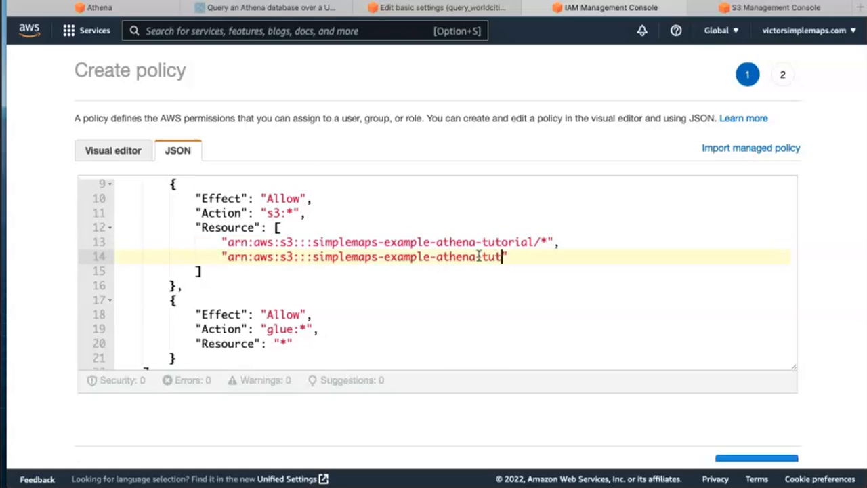
{"action": "left_click", "coordinate": [505, 291]}
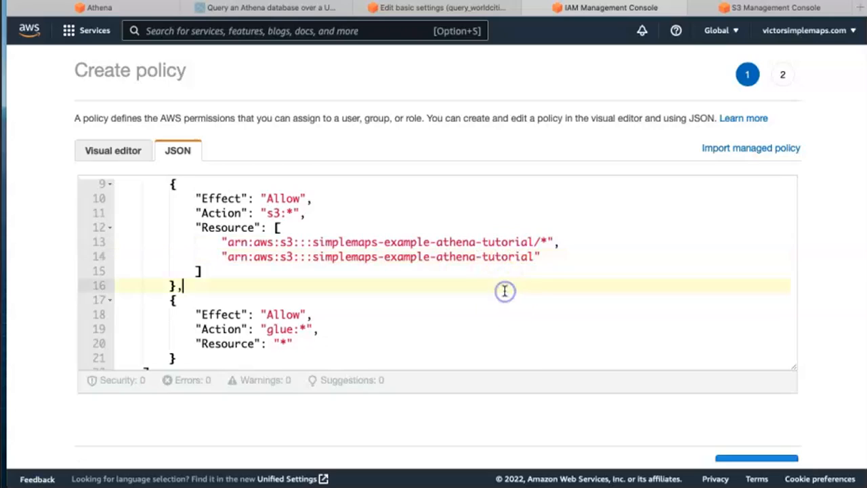
{"action": "scroll", "coordinate": [504, 292], "scroll_direction": "down", "scroll_amount": 2}
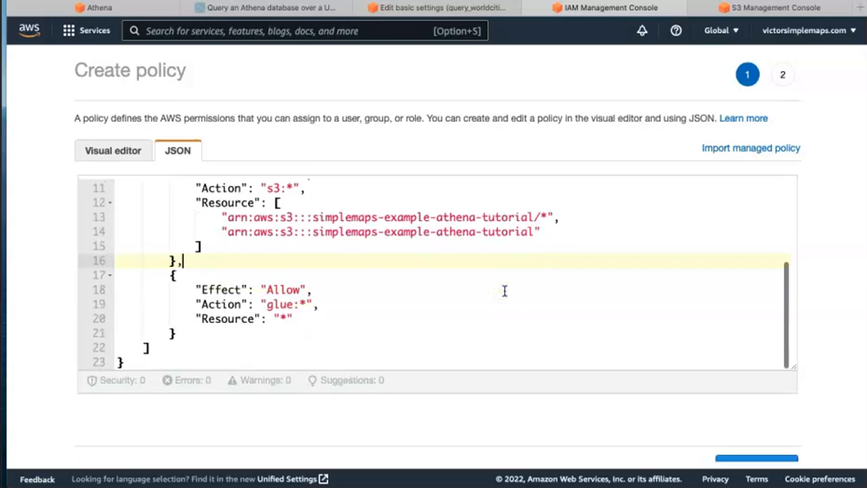
{"action": "scroll", "coordinate": [511, 263], "scroll_direction": "down", "scroll_amount": 2}
{"action": "scroll", "coordinate": [511, 263], "scroll_direction": "up", "scroll_amount": 1}
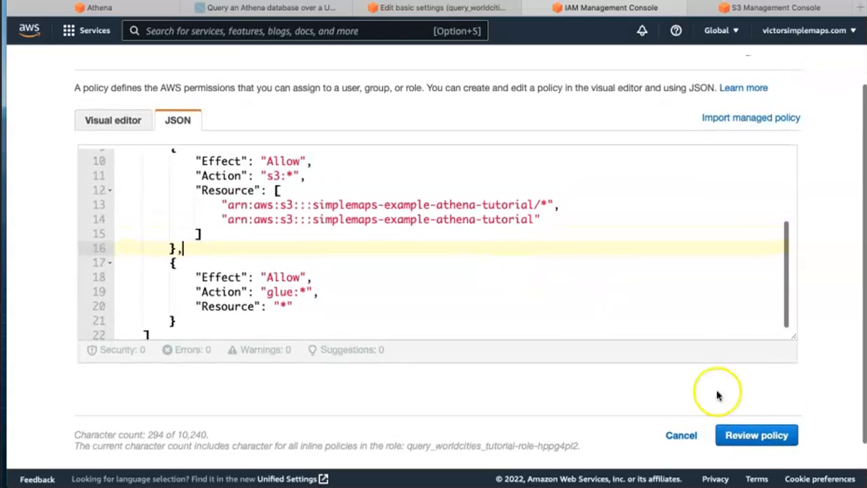
Review the policy, name it query_worldcities_tutorial_policy, create it, and check the role's permissions policies.
{"action": "left_click", "coordinate": [756, 442]}
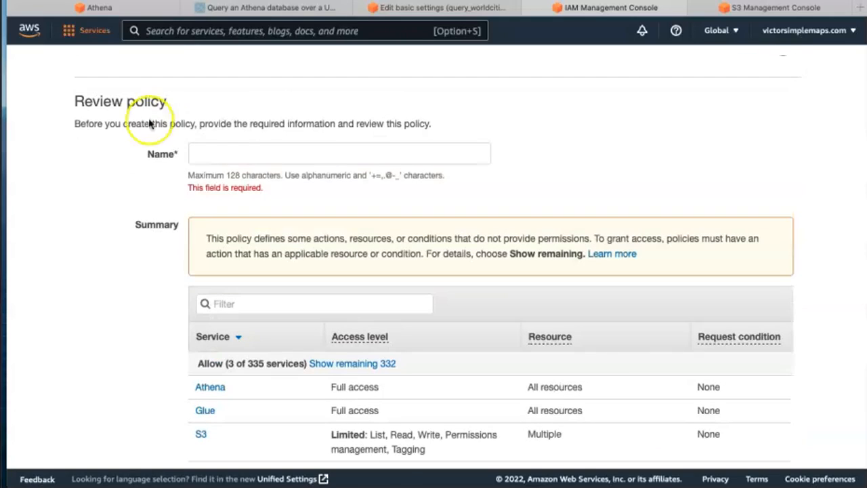
{"action": "left_click", "coordinate": [225, 155]}
{"action": "type", "text": "query_worldcities_tutorial_poli"}
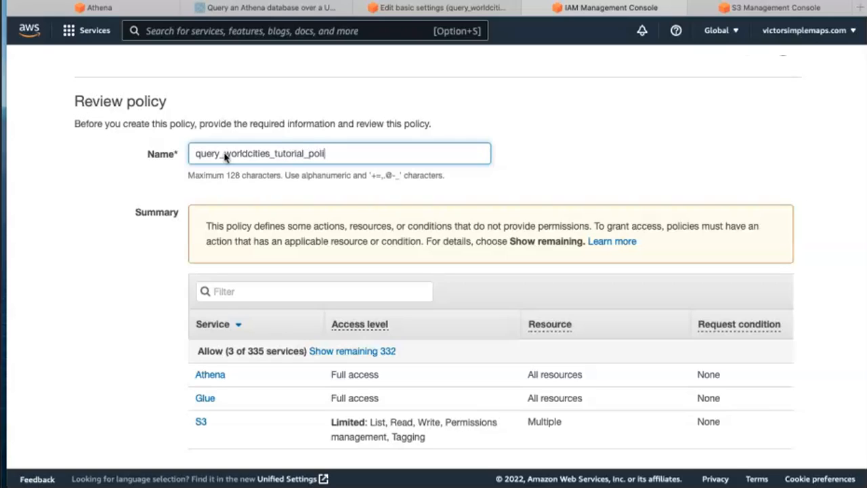
{"action": "left_click", "coordinate": [415, 195]}
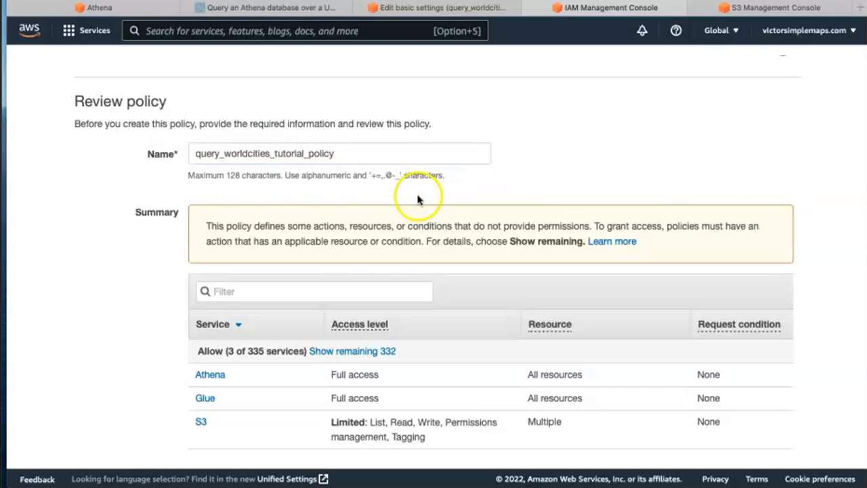
{"action": "scroll", "coordinate": [417, 200], "scroll_direction": "down", "scroll_amount": 2}
{"action": "scroll", "coordinate": [668, 397], "scroll_direction": "down", "scroll_amount": 1}
{"action": "left_click", "coordinate": [748, 439]}
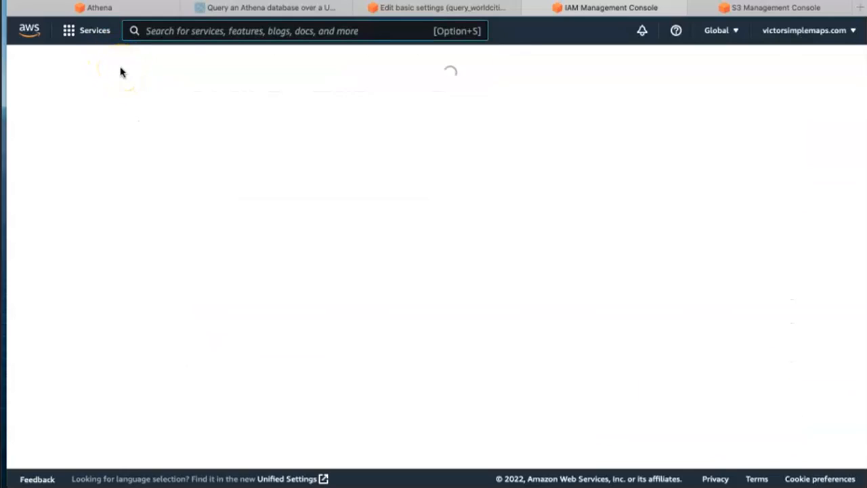
{"action": "scroll", "coordinate": [310, 161], "scroll_direction": "down", "scroll_amount": 1}
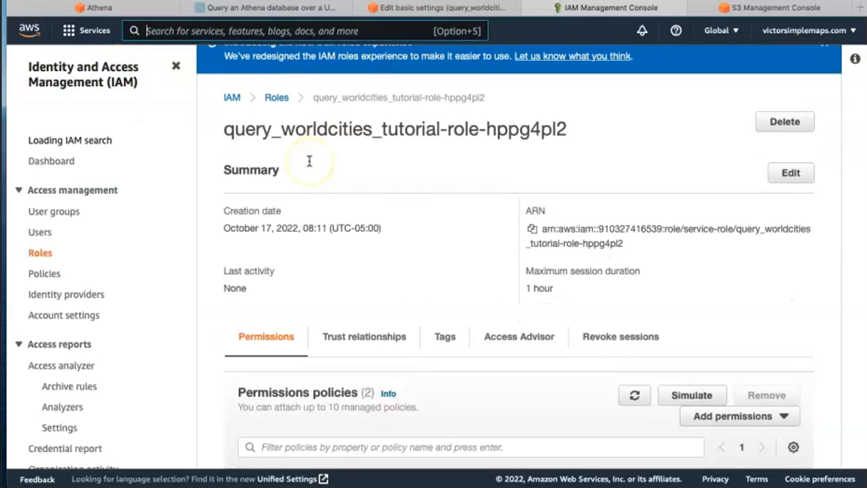
{"action": "scroll", "coordinate": [309, 160], "scroll_direction": "down", "scroll_amount": 2}
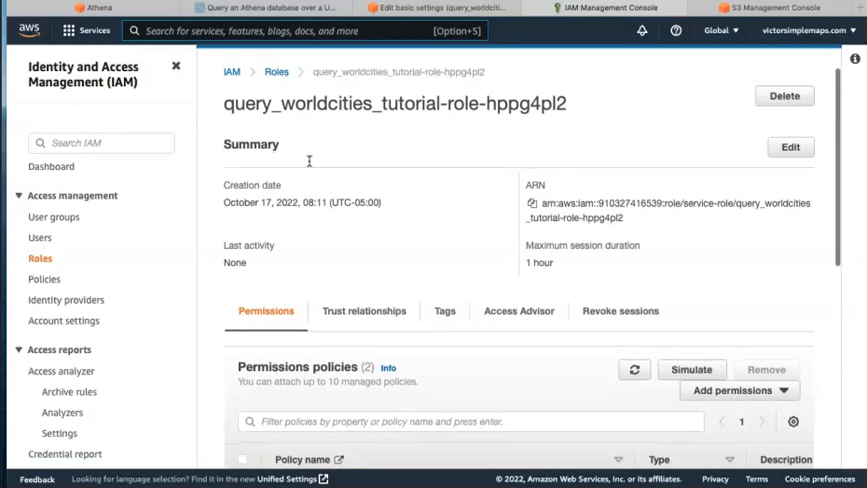
{"action": "scroll", "coordinate": [309, 161], "scroll_direction": "down", "scroll_amount": 1}
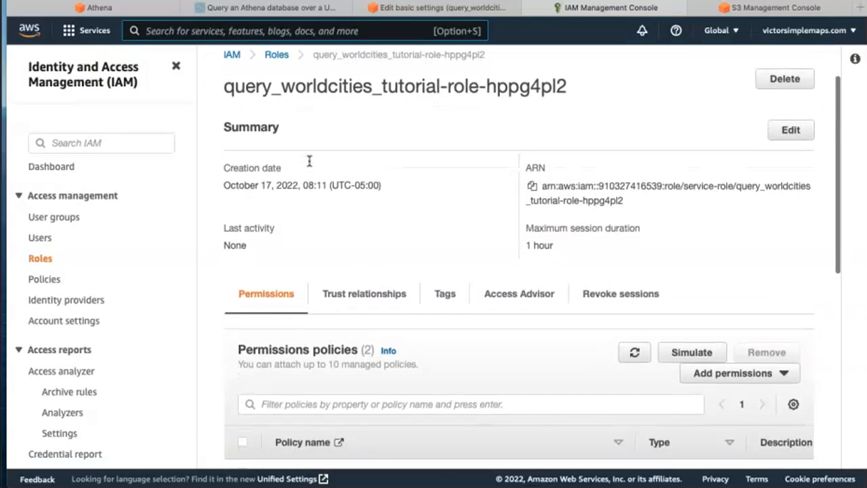
{"action": "scroll", "coordinate": [309, 161], "scroll_direction": "down", "scroll_amount": 5}
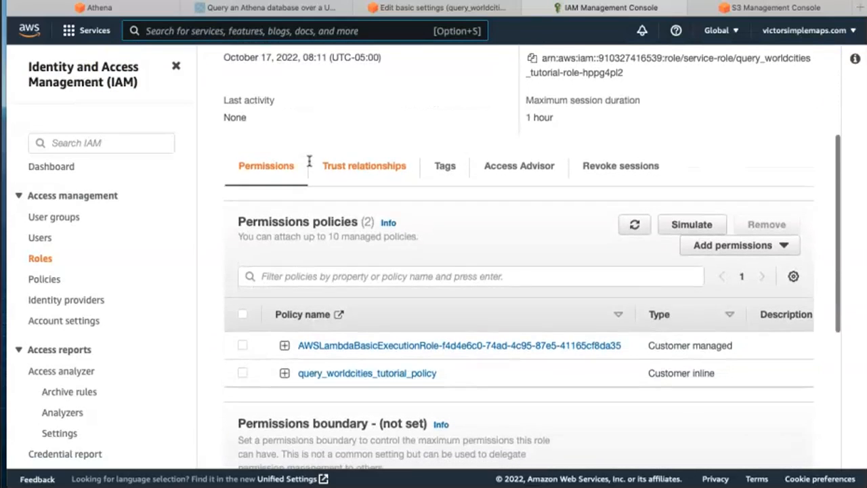
{"action": "scroll", "coordinate": [309, 161], "scroll_direction": "down", "scroll_amount": 5}
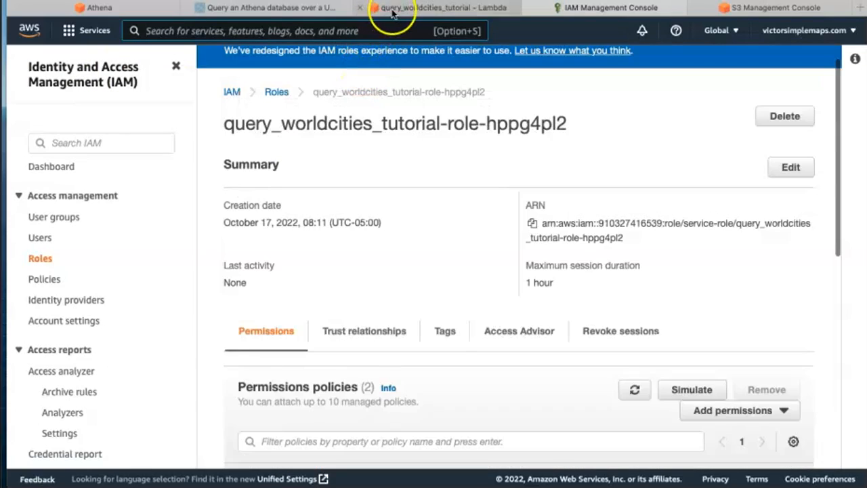
Set the Lambda function's timeout to 0 min 30 sec in its general configuration and save.
{"action": "left_click", "coordinate": [392, 9]}
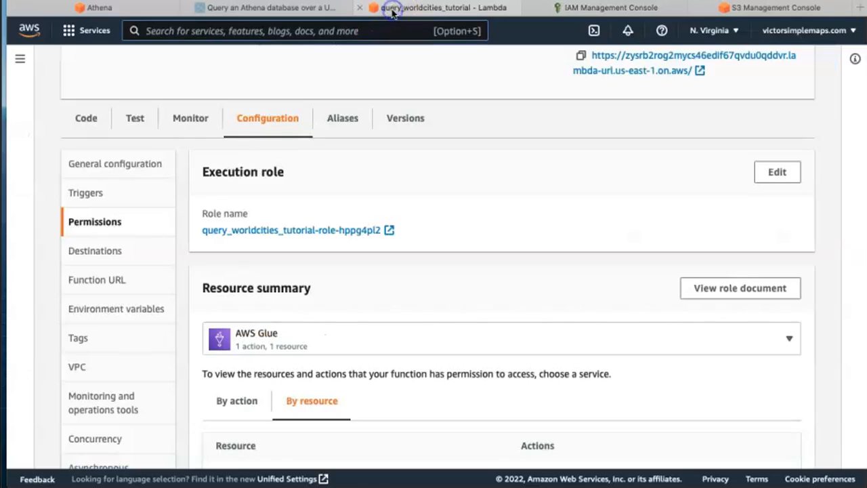
{"action": "scroll", "coordinate": [307, 180], "scroll_direction": "down", "scroll_amount": 1}
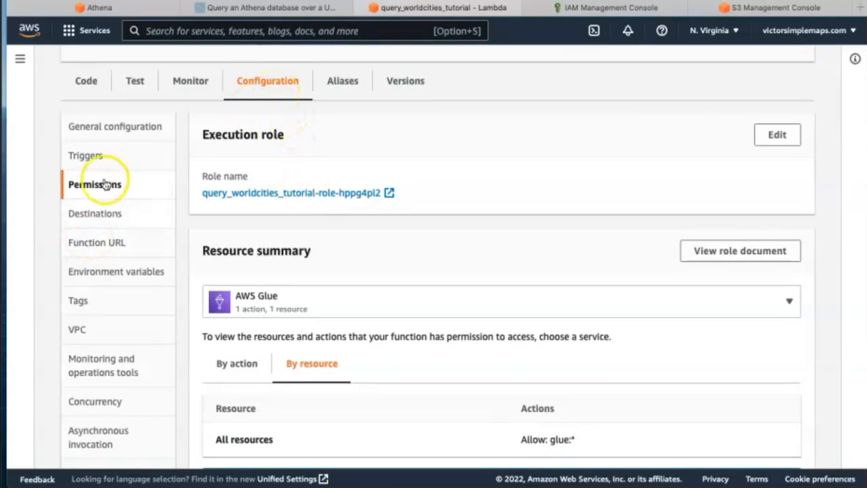
{"action": "left_click", "coordinate": [110, 128]}
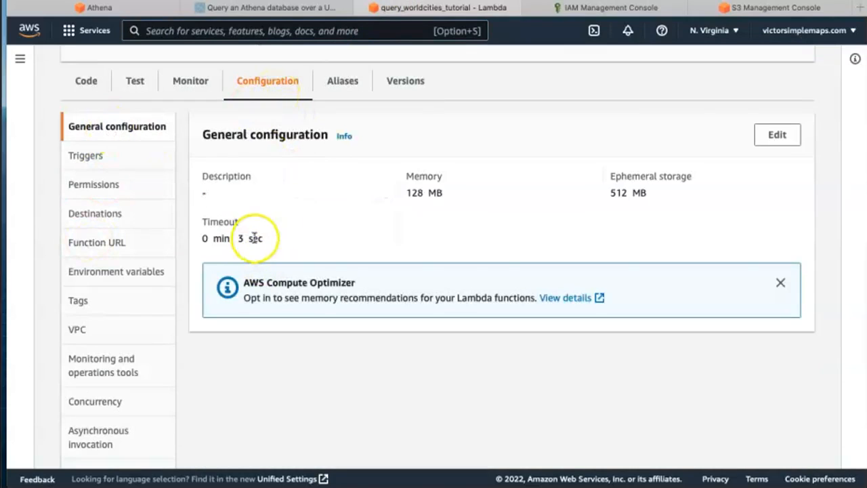
{"action": "left_click", "coordinate": [779, 139]}
{"action": "left_click", "coordinate": [168, 249]}
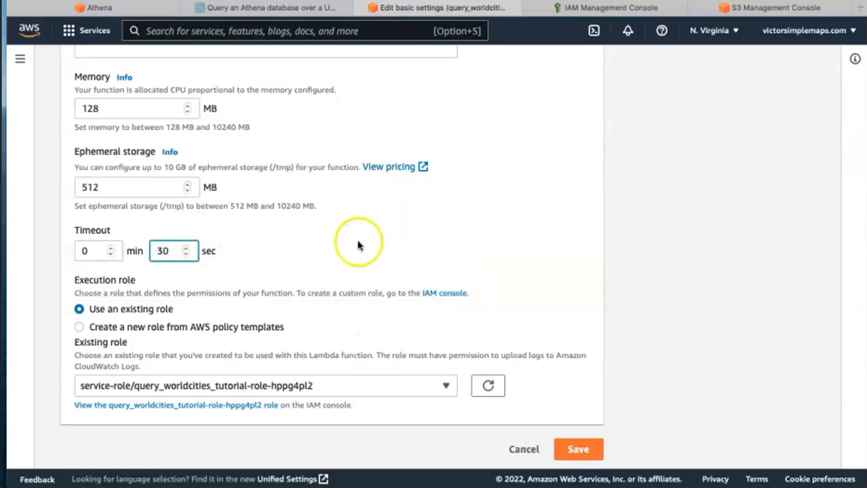
{"action": "left_click", "coordinate": [586, 451]}
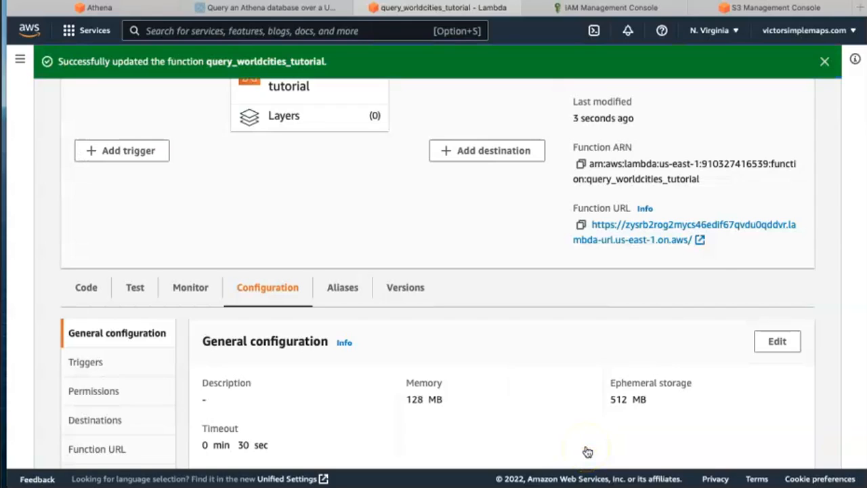
Open the function's code source and delete all the default code in the lambda_function file.
{"action": "left_click", "coordinate": [202, 295]}
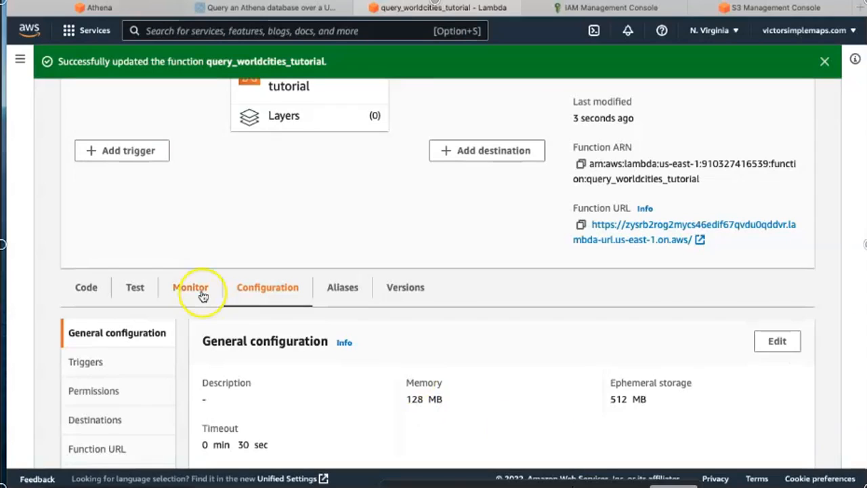
{"action": "scroll", "coordinate": [202, 294], "scroll_direction": "down", "scroll_amount": 3}
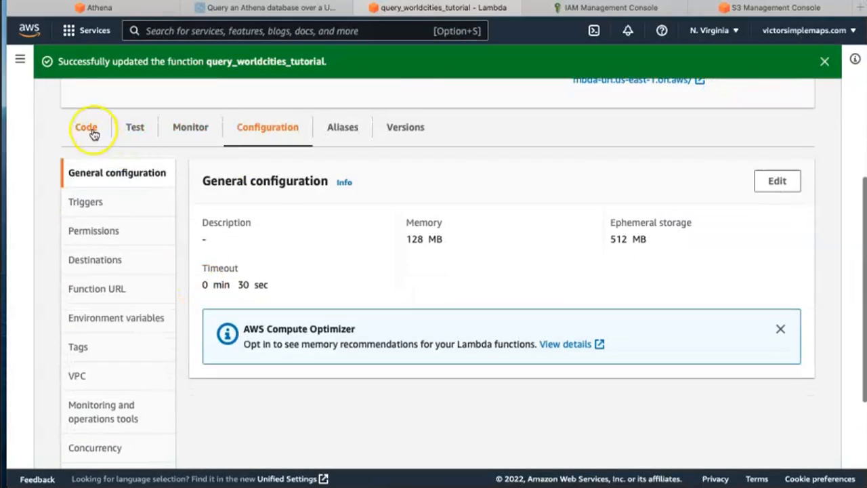
{"action": "left_click", "coordinate": [93, 133]}
{"action": "scroll", "coordinate": [244, 150], "scroll_direction": "down", "scroll_amount": 2}
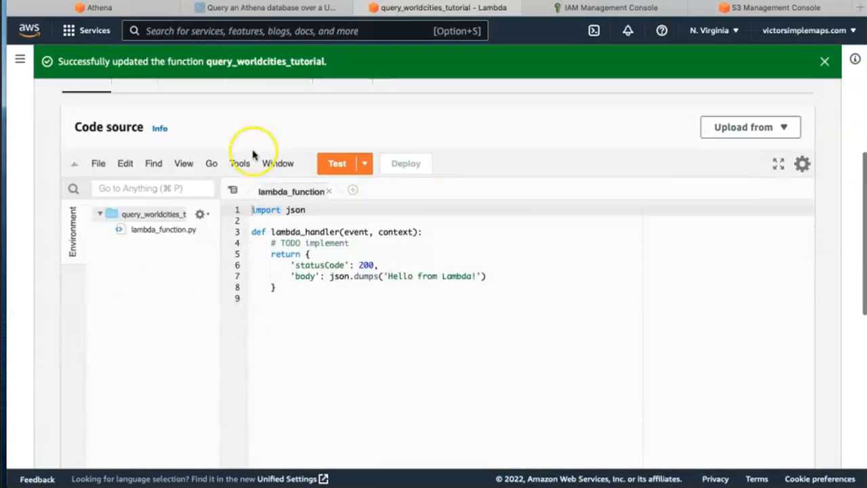
{"action": "left_click_drag", "start_coordinate": [343, 273], "coordinate": [251, 197]}
{"action": "key", "text": "BackSpace"}
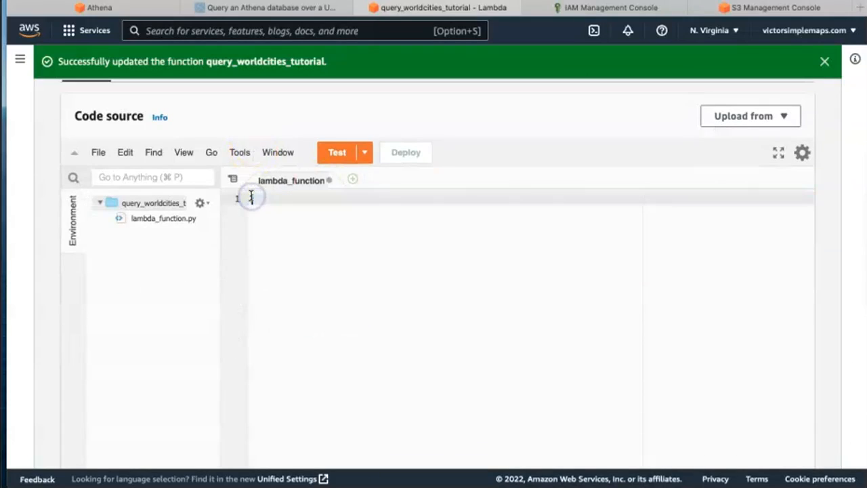
Copy the full lambda_function code from step 15 of the tutorial page and paste it into the function's empty lambda_function file.
{"action": "left_click", "coordinate": [290, 8]}
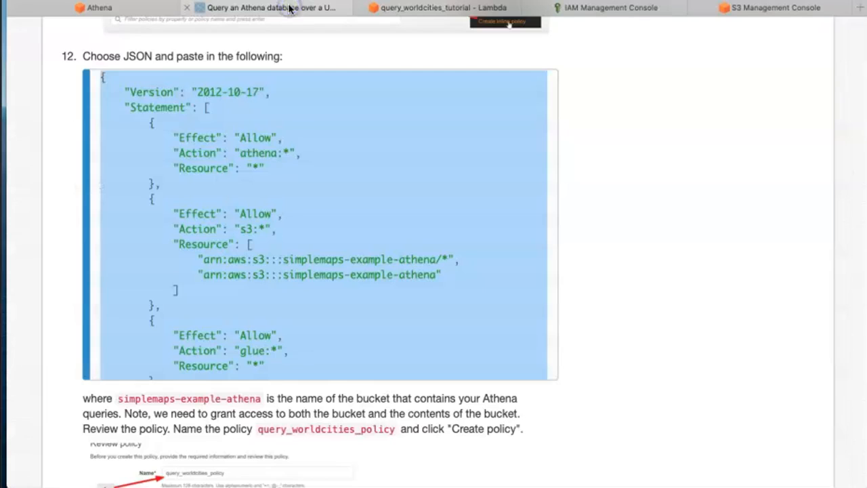
{"action": "scroll", "coordinate": [513, 213], "scroll_direction": "down", "scroll_amount": 3}
{"action": "scroll", "coordinate": [625, 329], "scroll_direction": "down", "scroll_amount": 15}
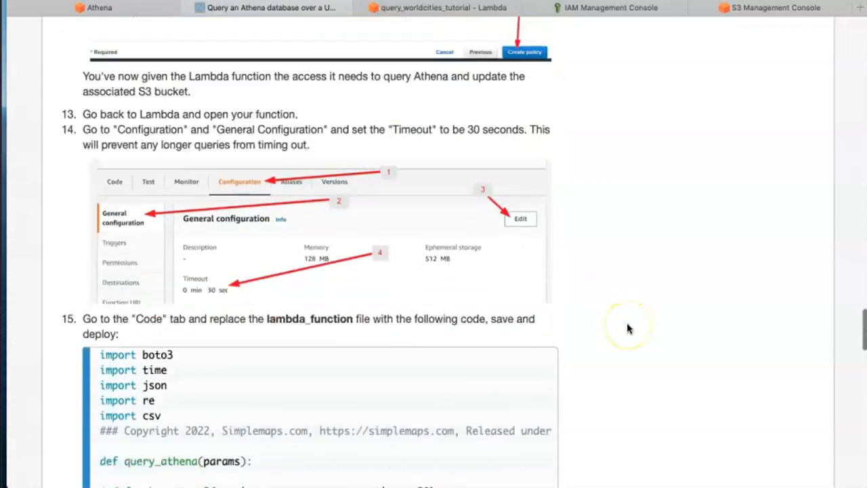
{"action": "scroll", "coordinate": [628, 329], "scroll_direction": "up", "scroll_amount": 3}
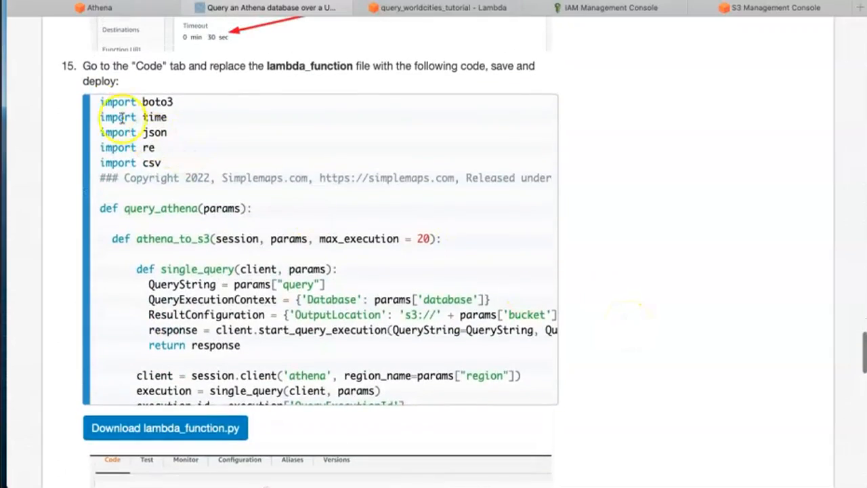
{"action": "left_click_drag", "start_coordinate": [99, 102], "coordinate": [235, 406]}
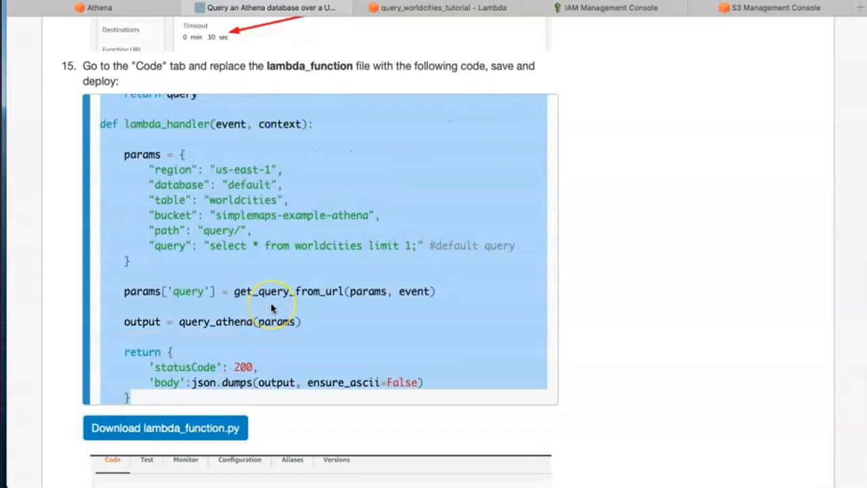
{"action": "left_click", "coordinate": [161, 8]}
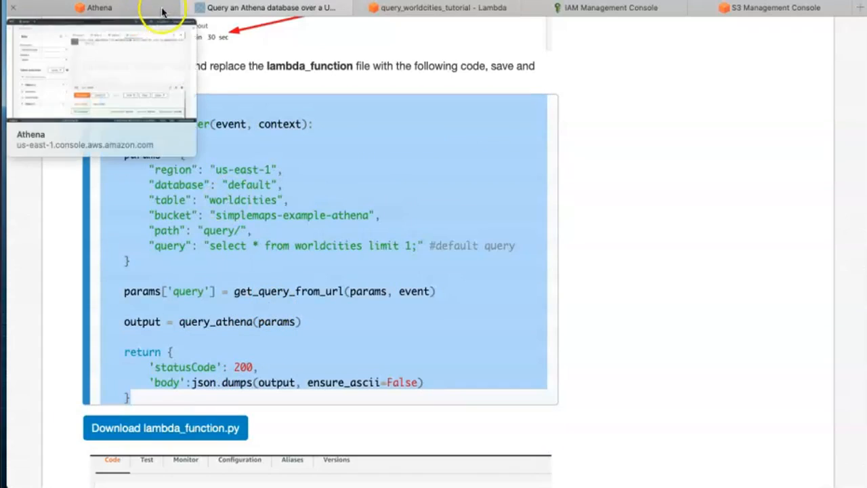
{"action": "left_click", "coordinate": [494, 9]}
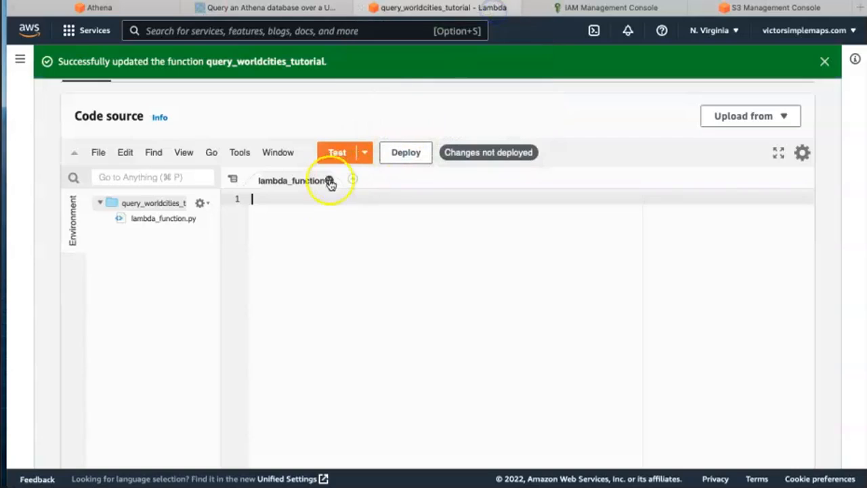
{"action": "key", "text": "super+v"}
Review the pasted code and change the bucket in lambda_handler's params to simplemaps-example-athena-tutorial.
{"action": "scroll", "coordinate": [400, 272], "scroll_direction": "up", "scroll_amount": 15}
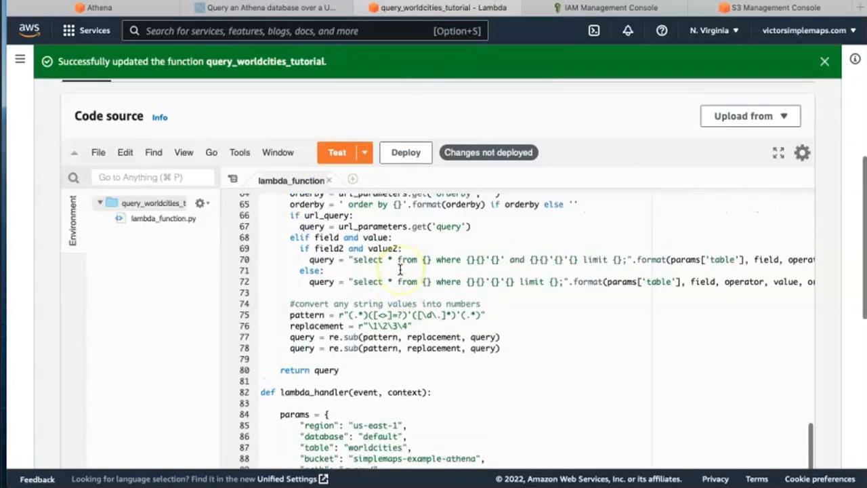
{"action": "scroll", "coordinate": [454, 324], "scroll_direction": "down", "scroll_amount": 10}
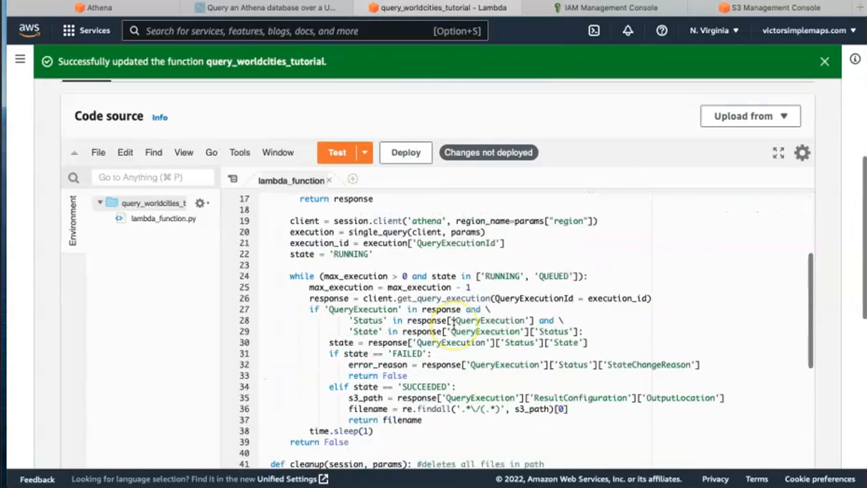
{"action": "scroll", "coordinate": [454, 324], "scroll_direction": "down", "scroll_amount": 10}
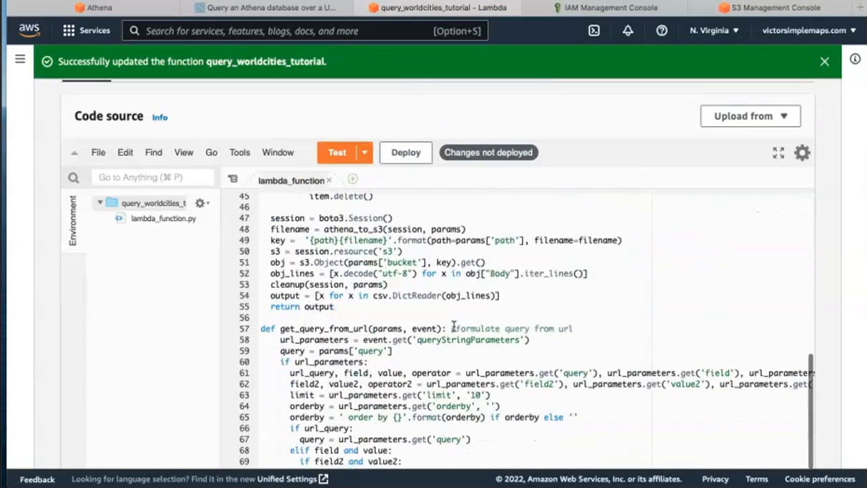
{"action": "scroll", "coordinate": [450, 318], "scroll_direction": "down", "scroll_amount": 2}
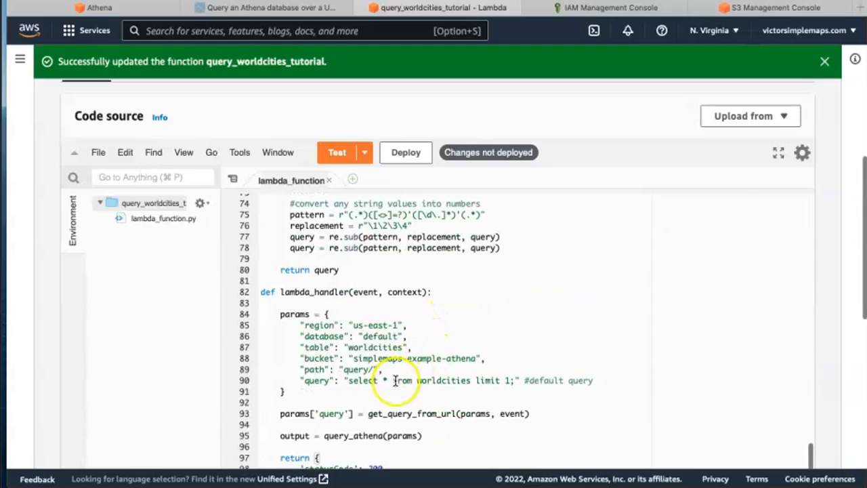
{"action": "left_click_drag", "start_coordinate": [542, 393], "coordinate": [318, 311]}
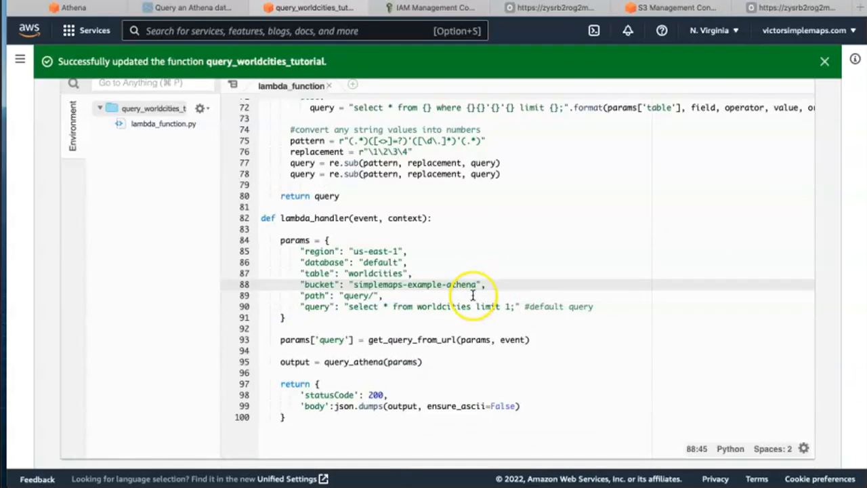
{"action": "left_click", "coordinate": [473, 296]}
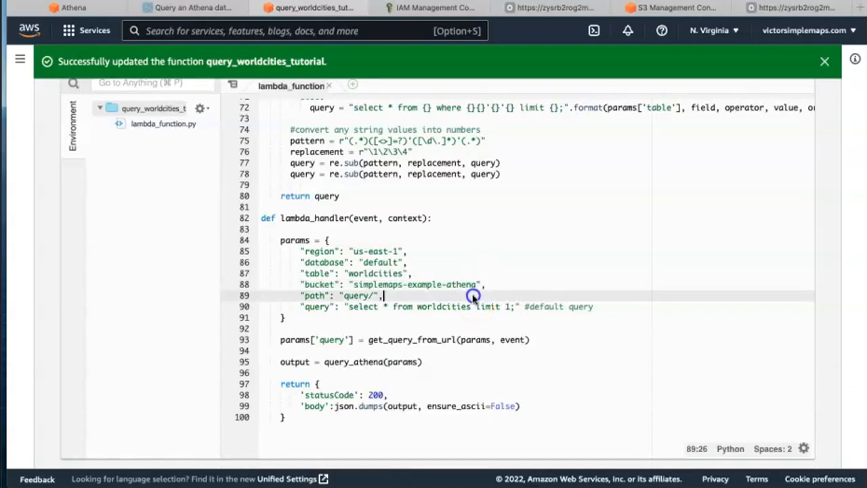
{"action": "left_click", "coordinate": [475, 286]}
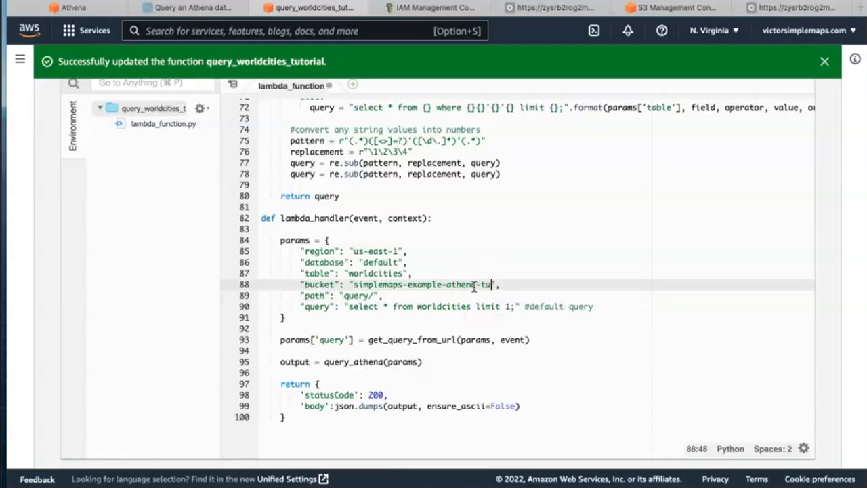
{"action": "left_click", "coordinate": [449, 240]}
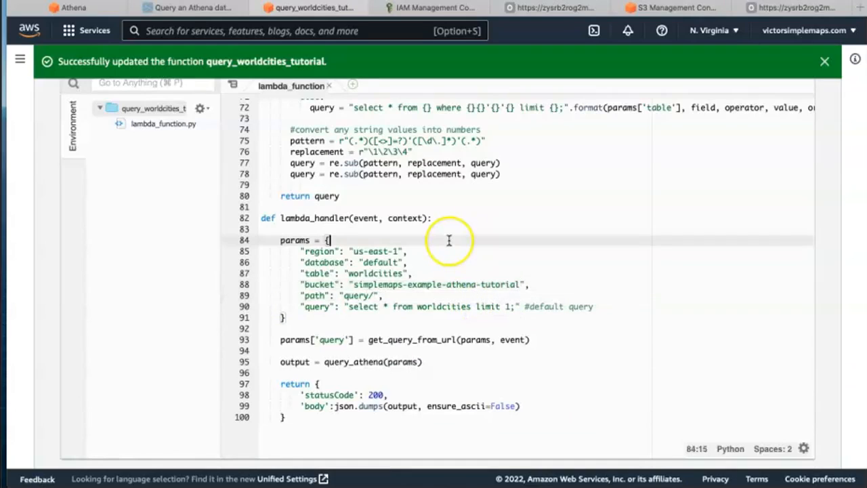
Save the lambda_function file and deploy the code changes.
{"action": "scroll", "coordinate": [635, 307], "scroll_direction": "up", "scroll_amount": 1}
{"action": "scroll", "coordinate": [635, 306], "scroll_direction": "up", "scroll_amount": 9}
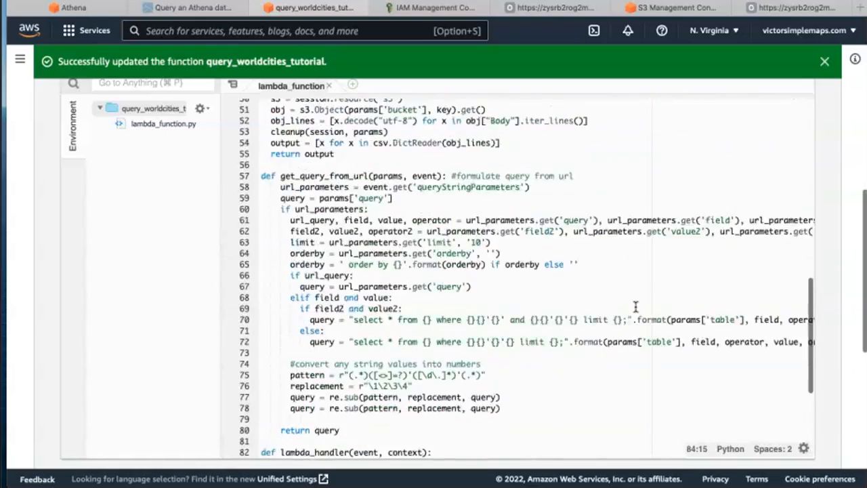
{"action": "scroll", "coordinate": [231, 252], "scroll_direction": "up", "scroll_amount": 6}
{"action": "scroll", "coordinate": [232, 252], "scroll_direction": "up", "scroll_amount": 10}
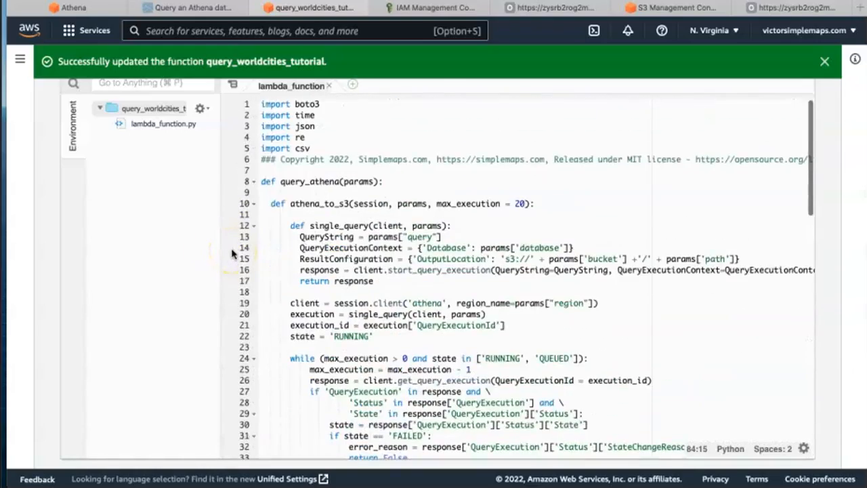
{"action": "left_click", "coordinate": [96, 137]}
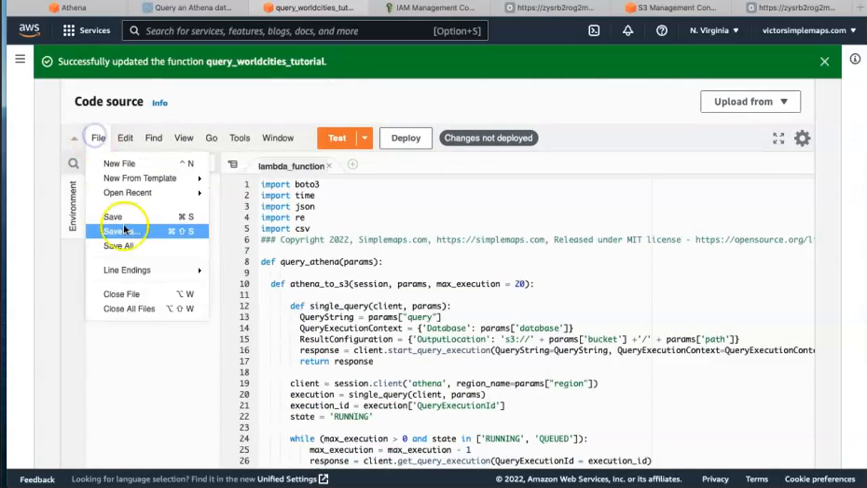
{"action": "left_click", "coordinate": [131, 217]}
{"action": "left_click", "coordinate": [396, 142]}
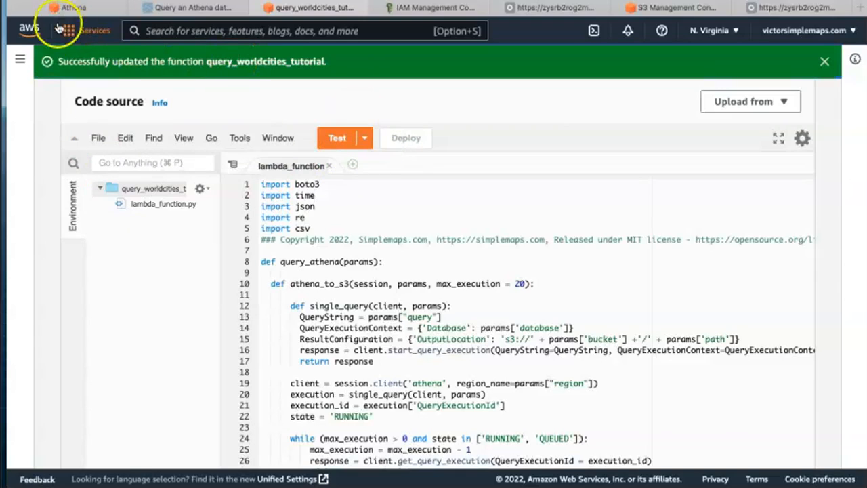
Copy the function URL from the Lambda function's configuration.
{"action": "scroll", "coordinate": [498, 149], "scroll_direction": "up", "scroll_amount": 2}
{"action": "scroll", "coordinate": [499, 149], "scroll_direction": "up", "scroll_amount": 1}
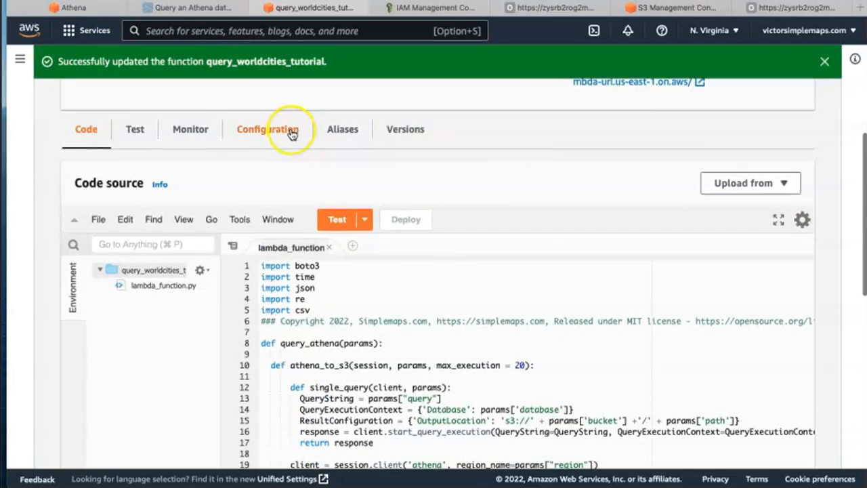
{"action": "left_click", "coordinate": [290, 131]}
{"action": "scroll", "coordinate": [223, 271], "scroll_direction": "down", "scroll_amount": 3}
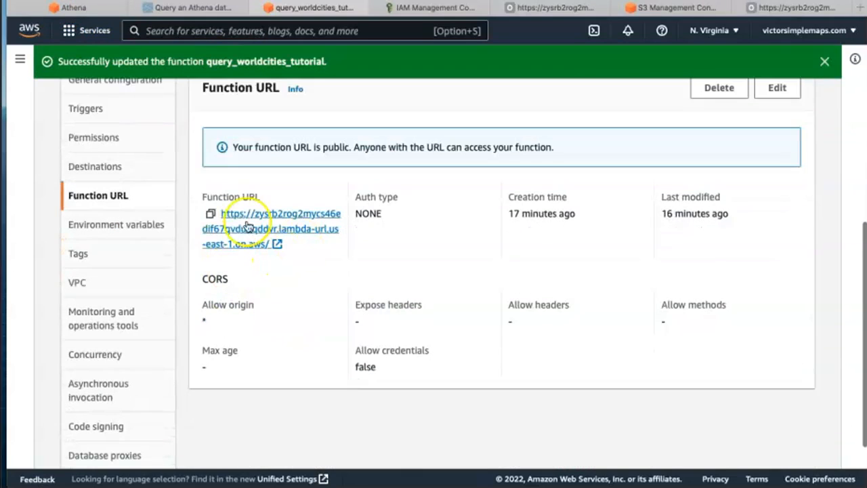
{"action": "left_click", "coordinate": [210, 215]}
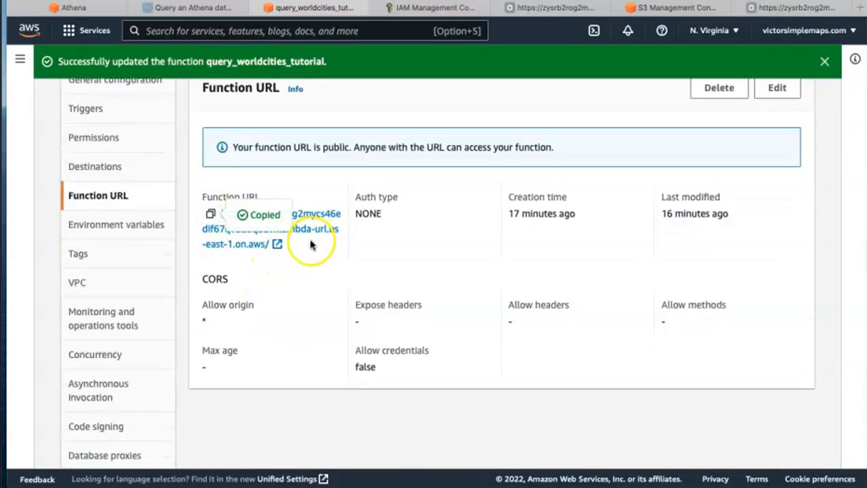
Copy the escaped ?query= string for the iso2='US' limit 1 query from step 16 of the tutorial page.
{"action": "left_click", "coordinate": [212, 9]}
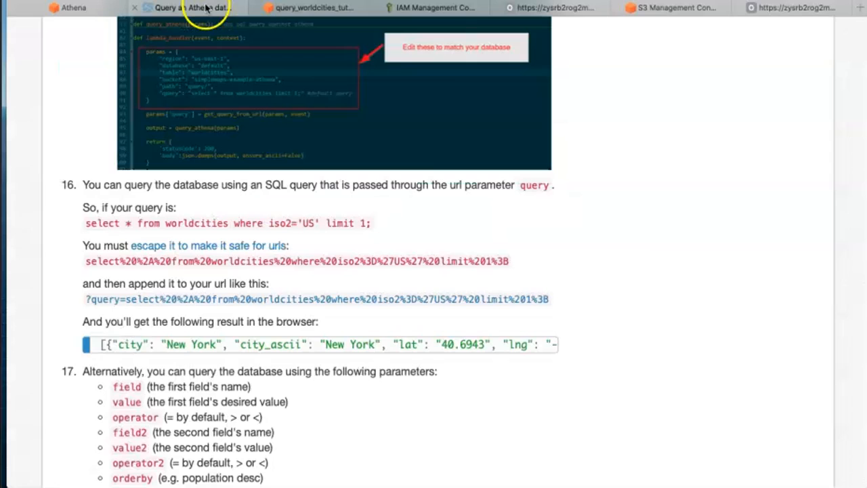
{"action": "scroll", "coordinate": [294, 351], "scroll_direction": "down", "scroll_amount": 2}
{"action": "left_click_drag", "start_coordinate": [552, 254], "coordinate": [84, 253]}
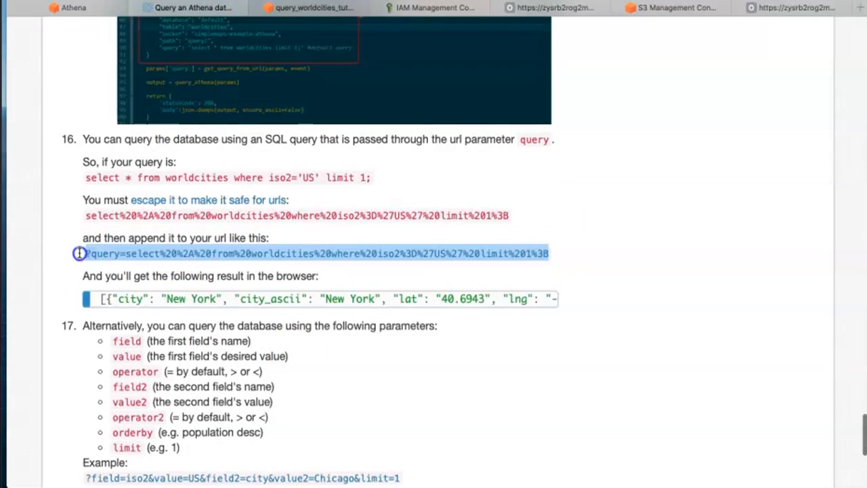
{"action": "scroll", "coordinate": [187, 252], "scroll_direction": "up", "scroll_amount": 1}
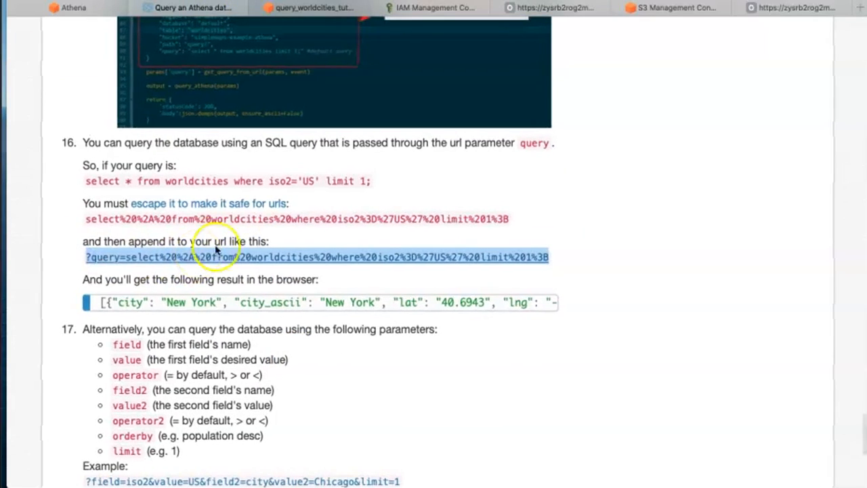
{"action": "left_click", "coordinate": [337, 231]}
Switch to the untitled text note, copy the function URL with the appended query, open it in the browser and examine the response.
{"action": "mouse_move", "coordinate": [591, 467]}
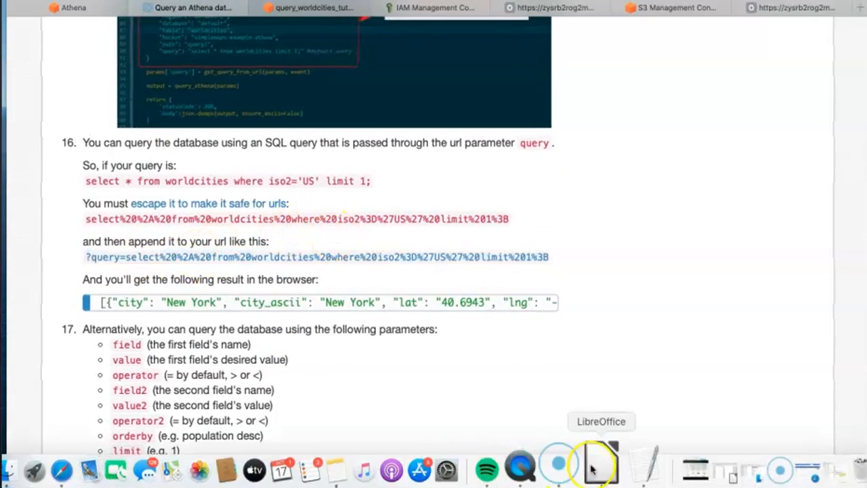
{"action": "left_click", "coordinate": [623, 467]}
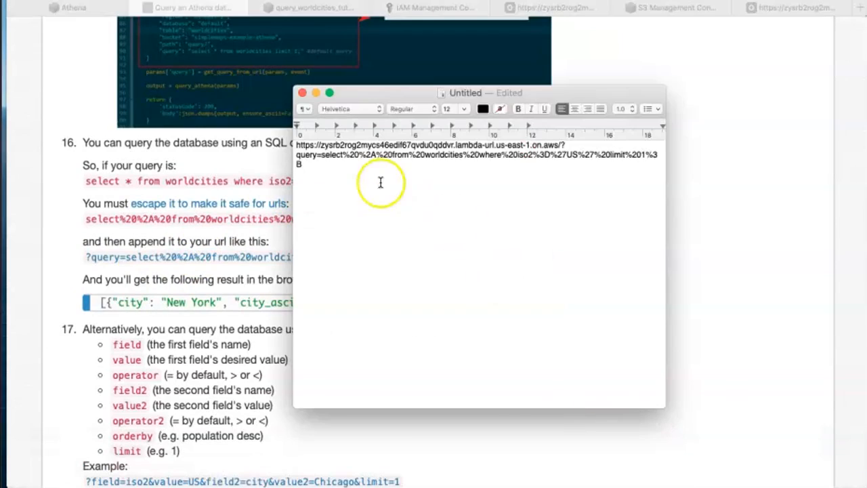
{"action": "left_click_drag", "start_coordinate": [329, 169], "coordinate": [286, 149]}
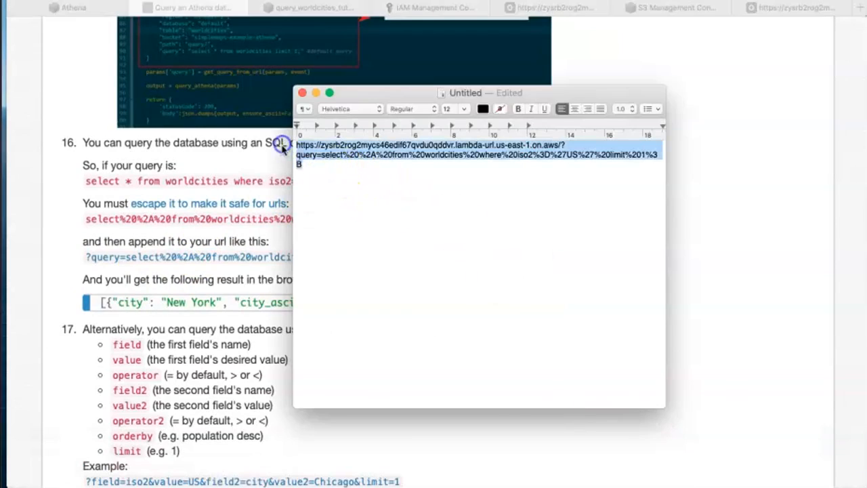
{"action": "right_click", "coordinate": [359, 155]}
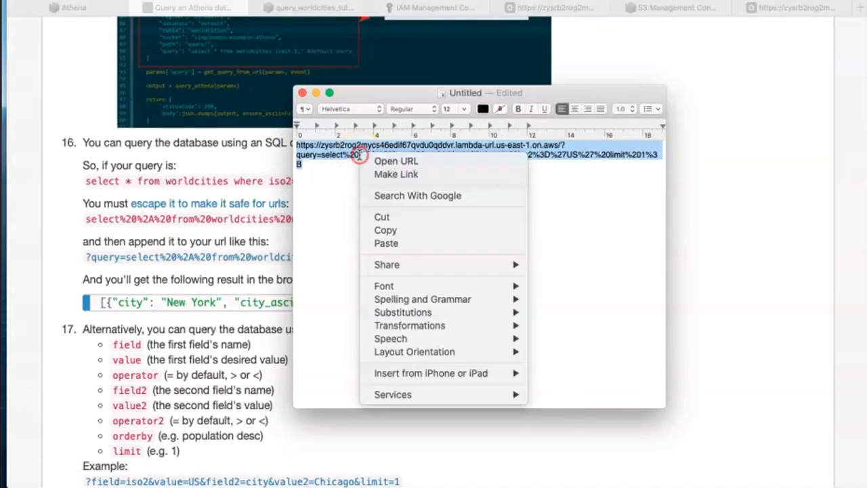
{"action": "left_click", "coordinate": [416, 231]}
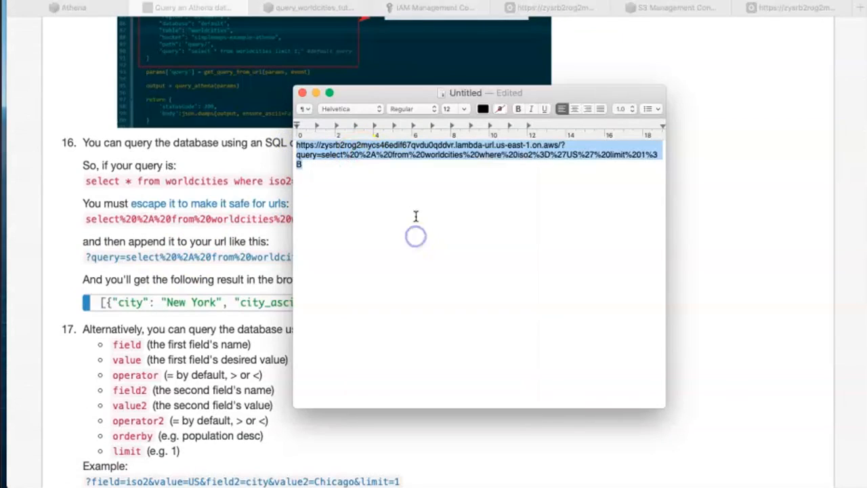
{"action": "right_click", "coordinate": [374, 155]}
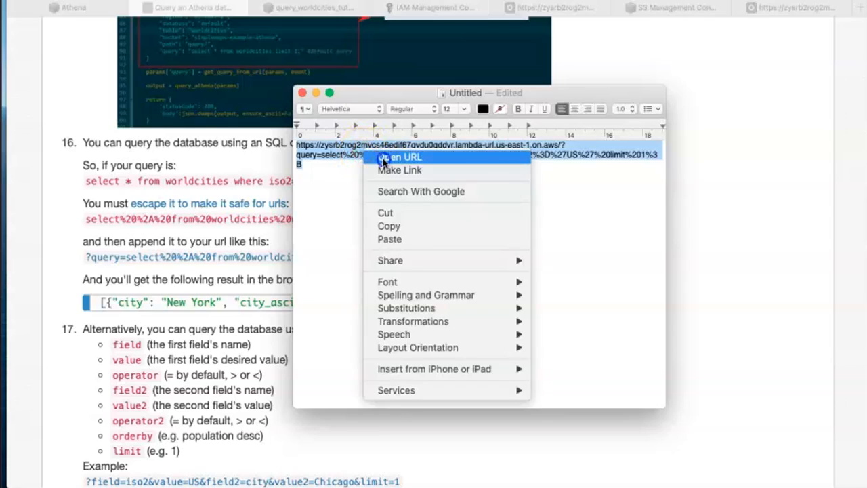
{"action": "left_click", "coordinate": [383, 158]}
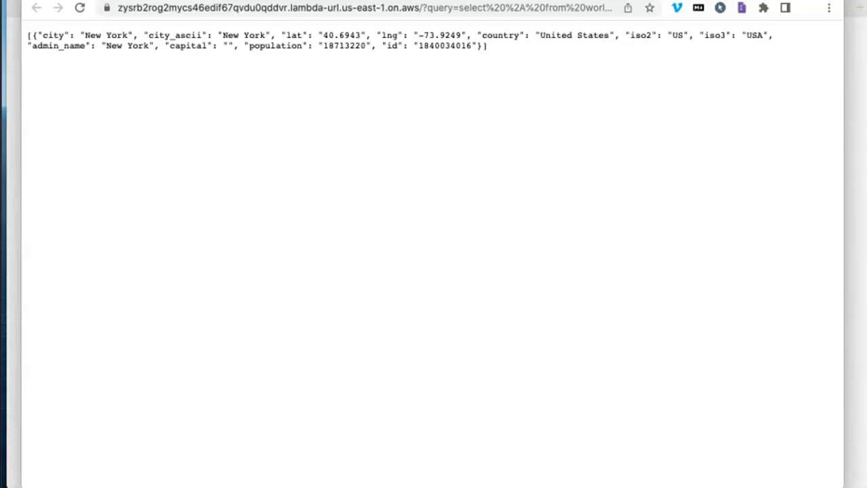
{"action": "left_click_drag", "start_coordinate": [517, 62], "coordinate": [170, 20]}
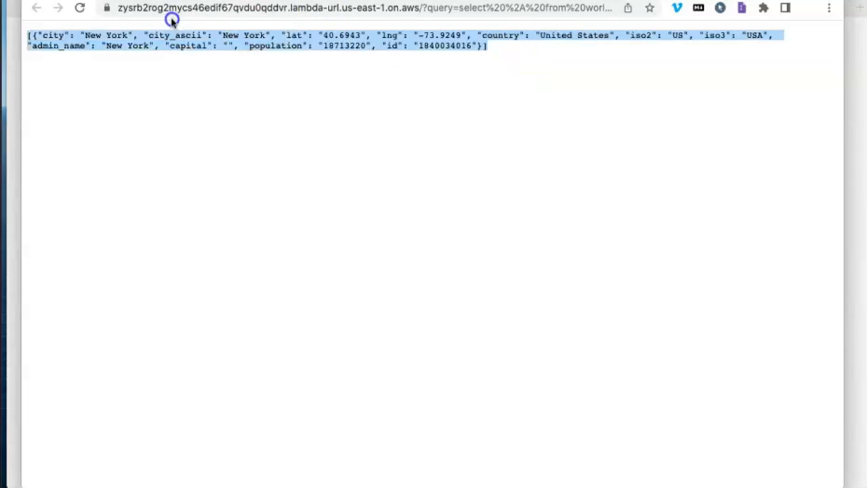
{"action": "left_click", "coordinate": [154, 92]}
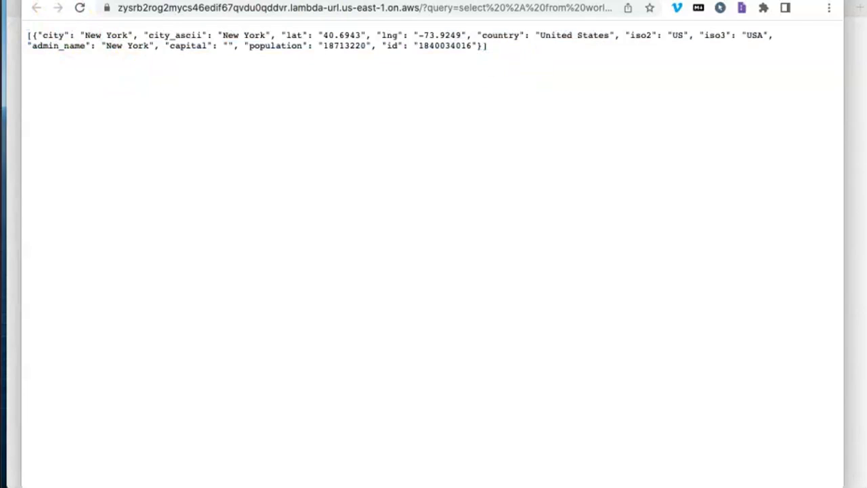
{"action": "key", "text": "shift+super+5"}
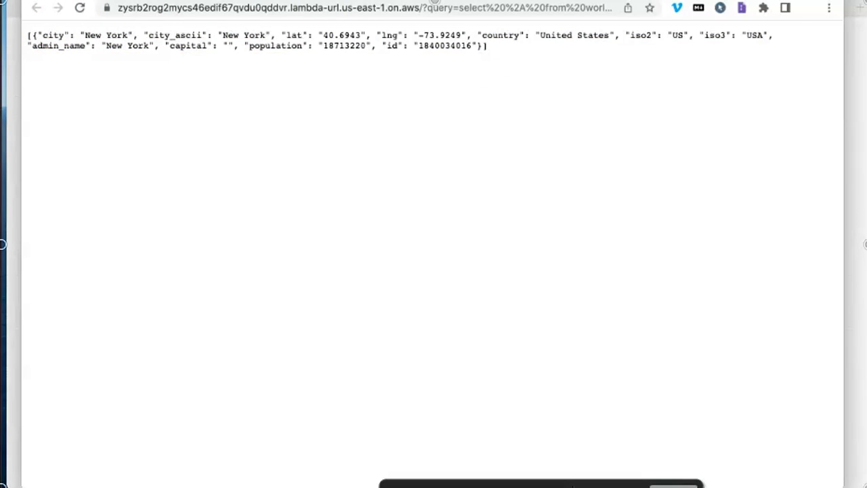